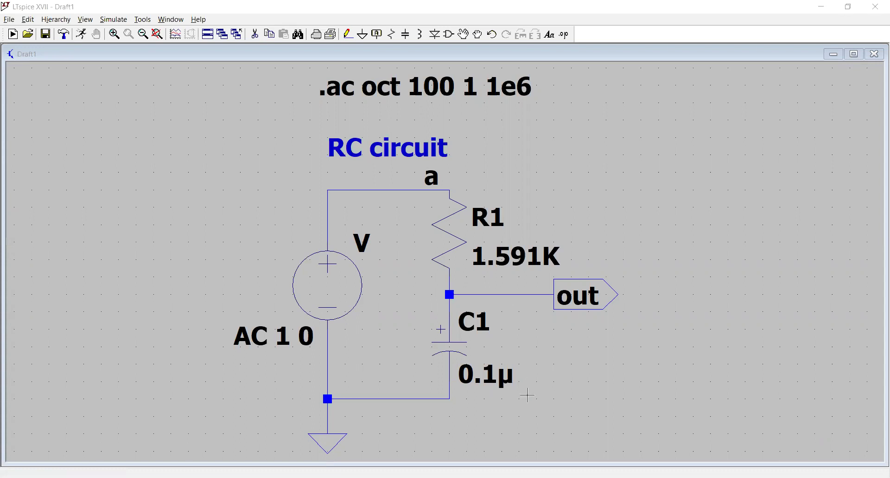
- Place a voltage source in the empty area beside the RC circuit
click(450, 35)
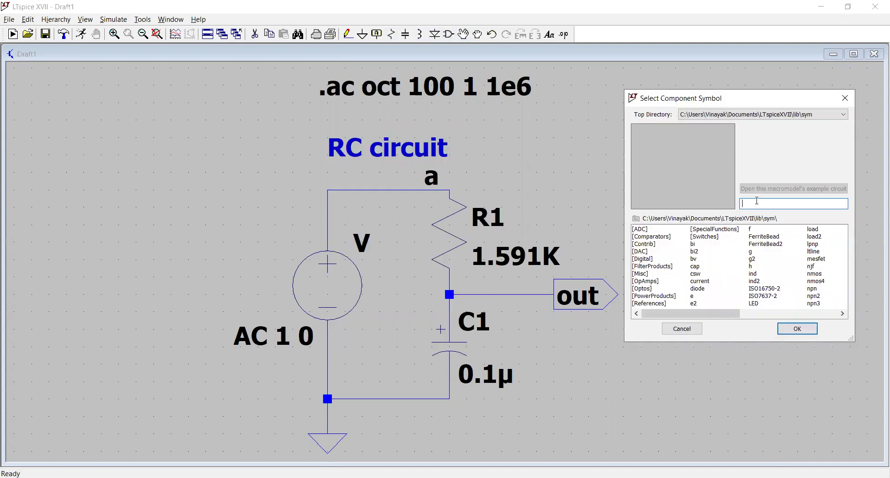
text(voltage)
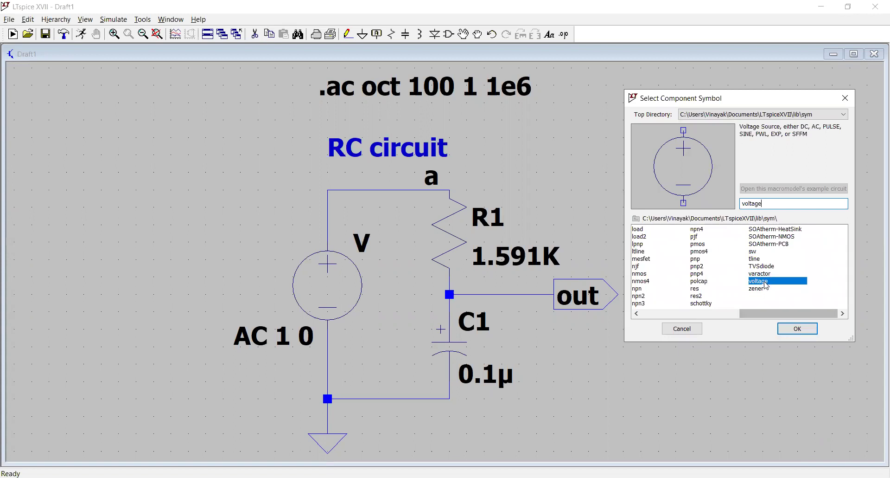
click(798, 329)
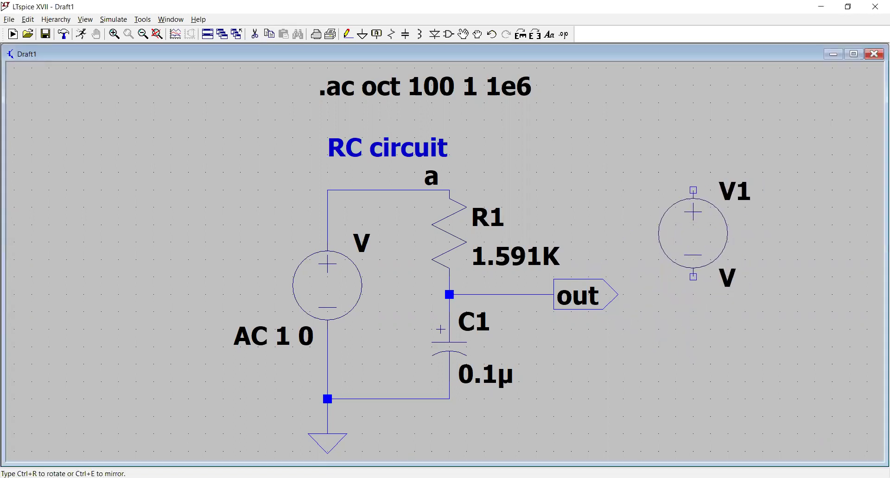
click(693, 233)
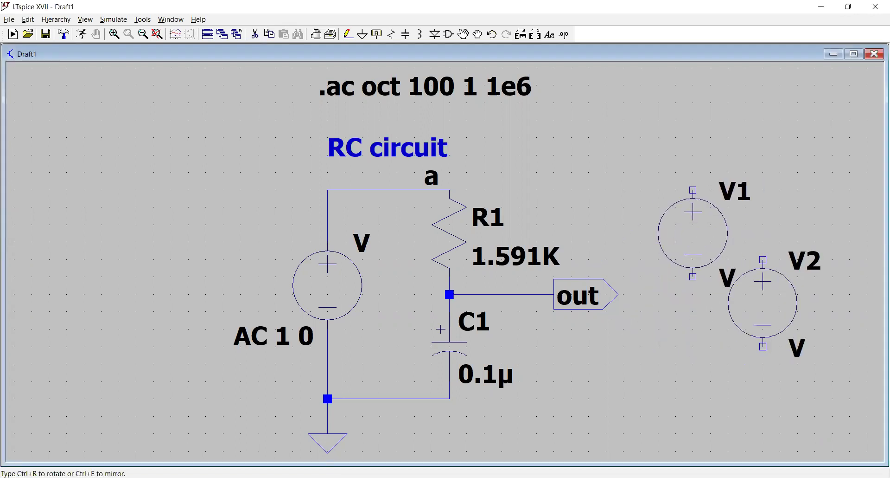
key(Escape)
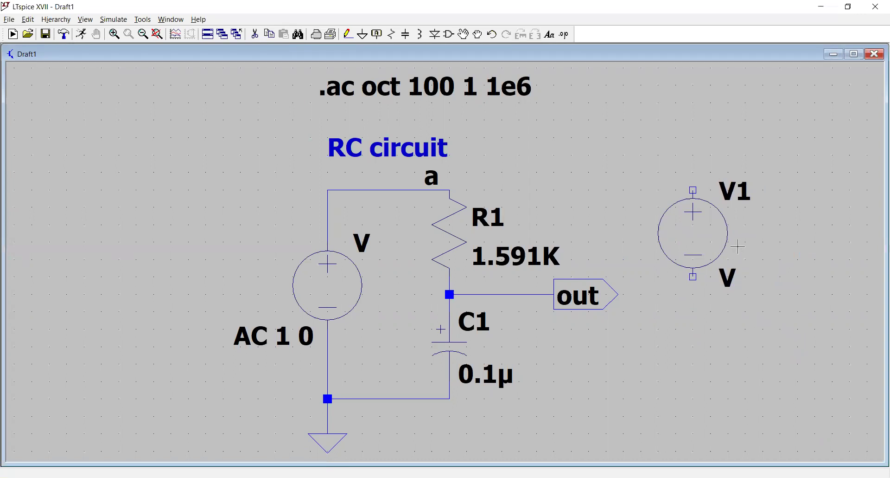
- Set the new voltage source V1 to a small-signal AC amplitude of 1 and an AC phase of 0
right_click(712, 236)
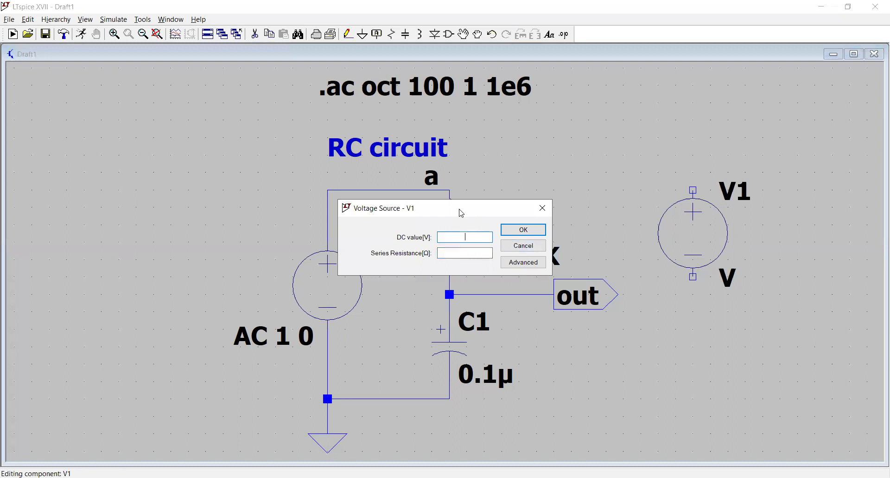
drag(461, 213, 716, 85)
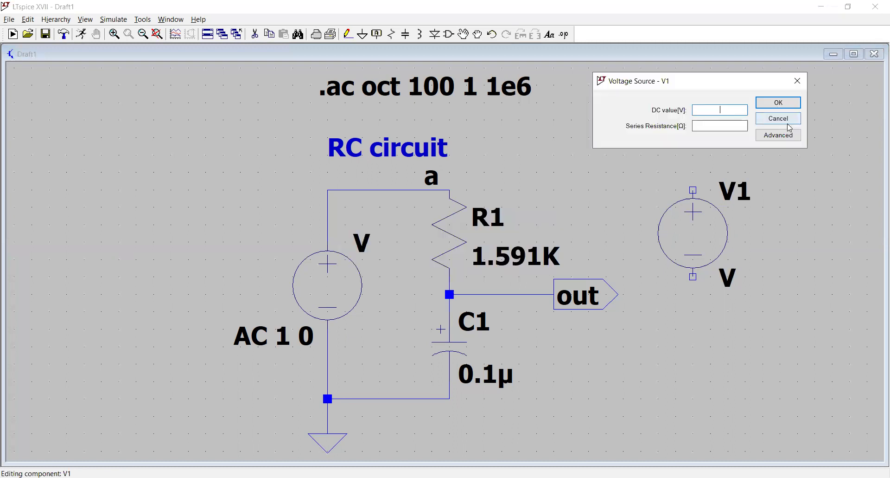
click(774, 135)
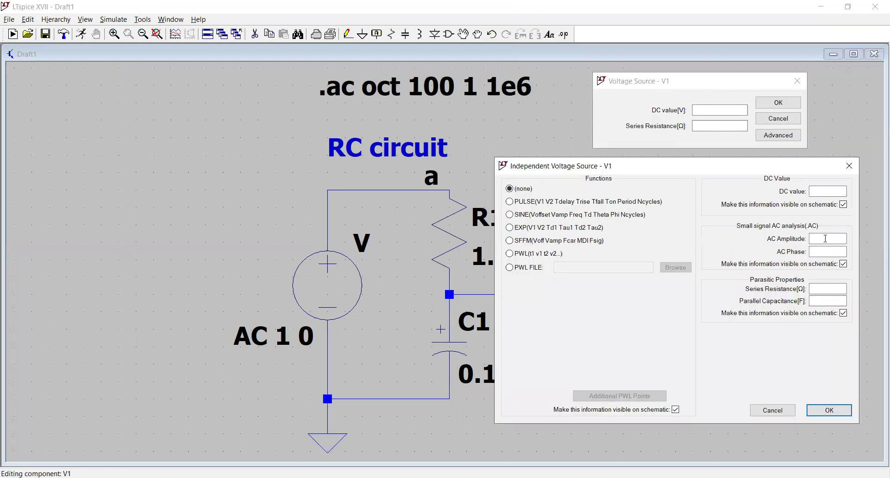
click(826, 238)
text(0)
click(828, 289)
click(828, 300)
click(812, 287)
click(831, 289)
click(830, 301)
click(822, 411)
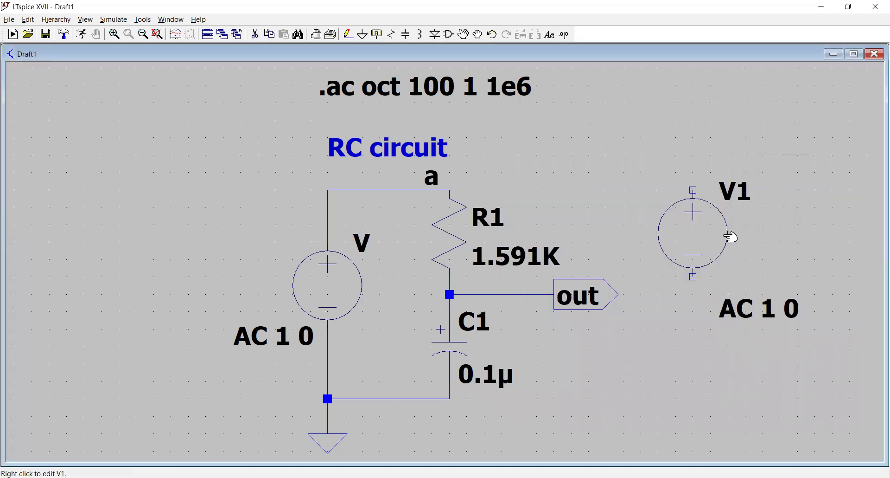
drag(731, 238, 680, 243)
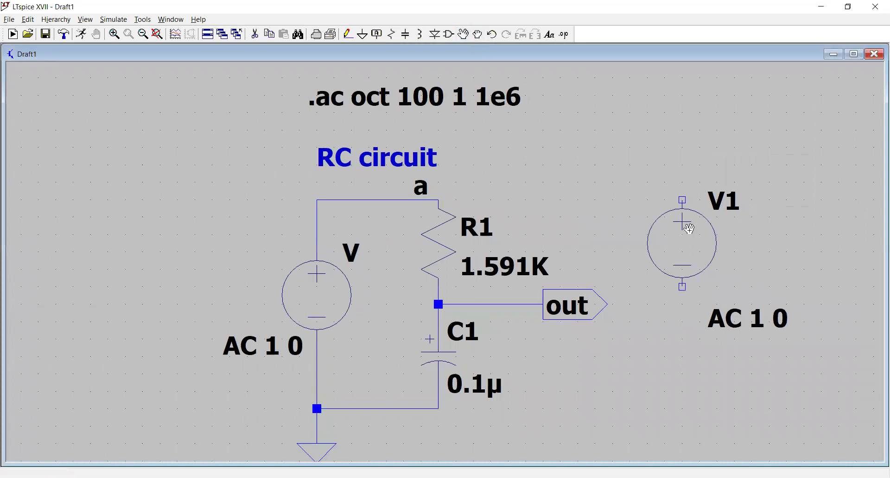
click(740, 246)
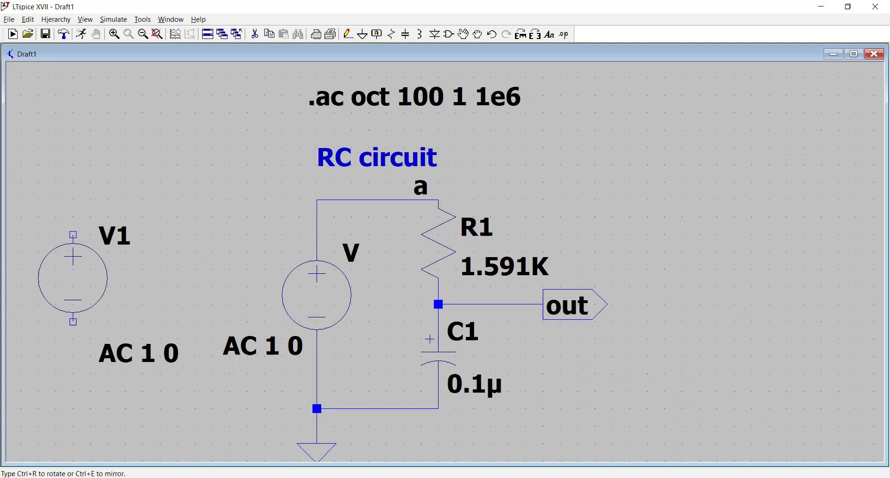
key(Escape)
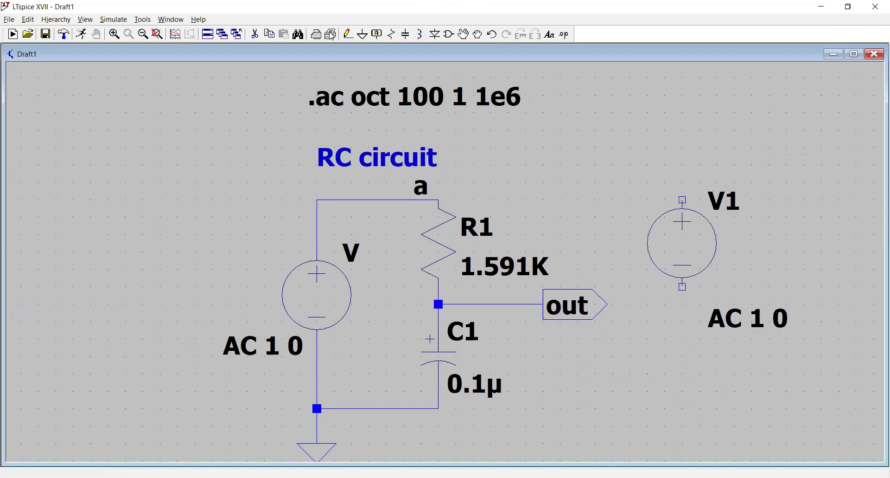
- Delete the voltage source V1 together with its labels from the schematic
click(260, 36)
drag(634, 165, 819, 369)
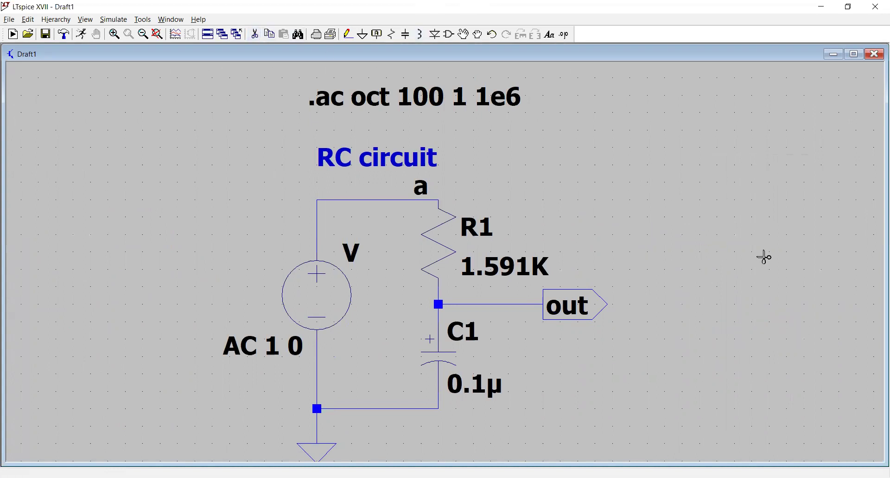
key(Escape)
- Place a resistor beside the RC circuit and set its resistance to 1.5k
click(394, 35)
click(700, 200)
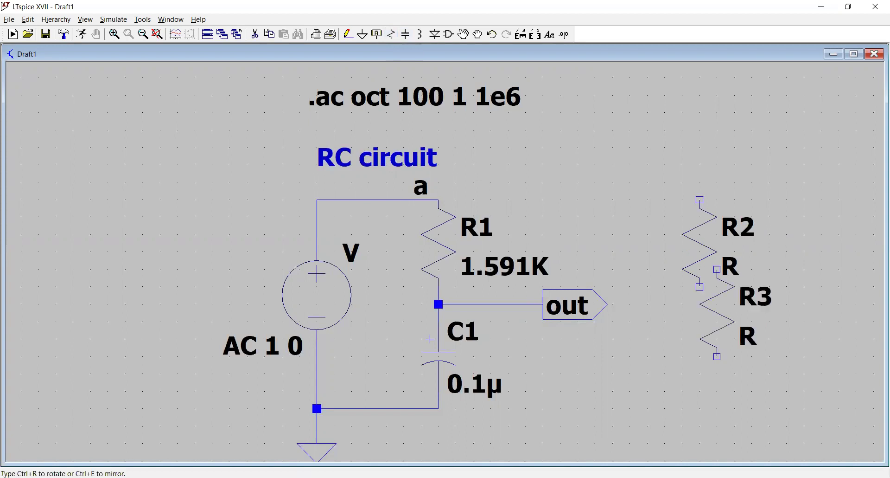
key(Escape)
right_click(704, 246)
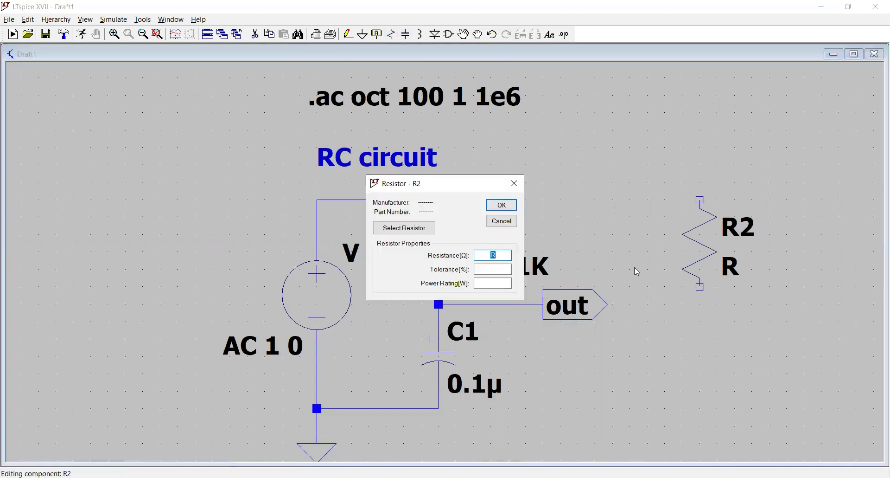
click(499, 254)
drag(499, 254, 477, 256)
text(1.5k)
click(512, 204)
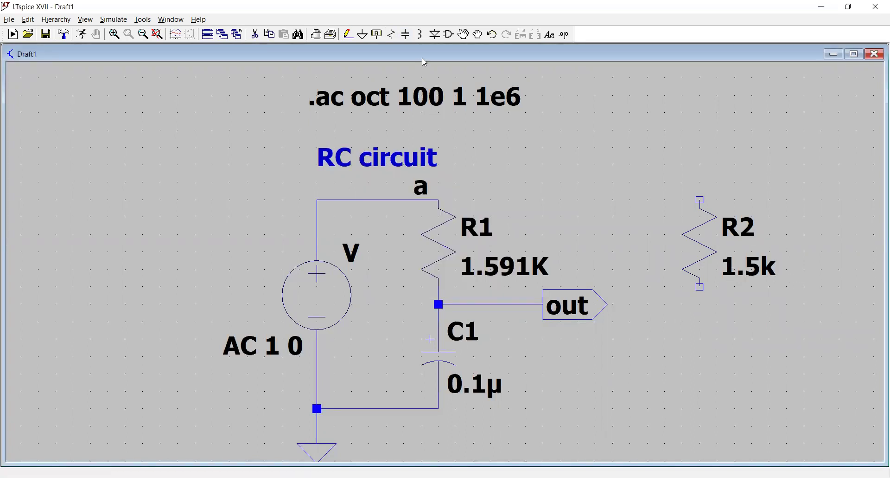
- Place a capacitor below the resistor R2 and set its capacitance to 1uf
key(c)
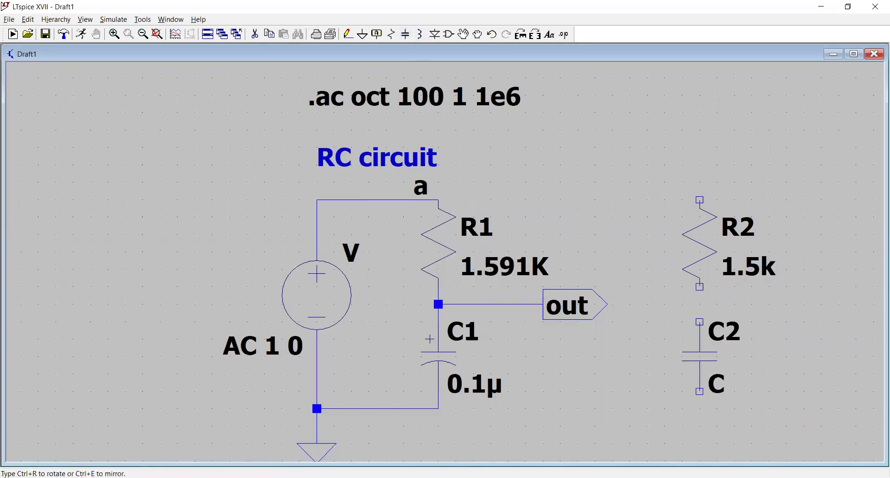
click(699, 322)
key(Escape)
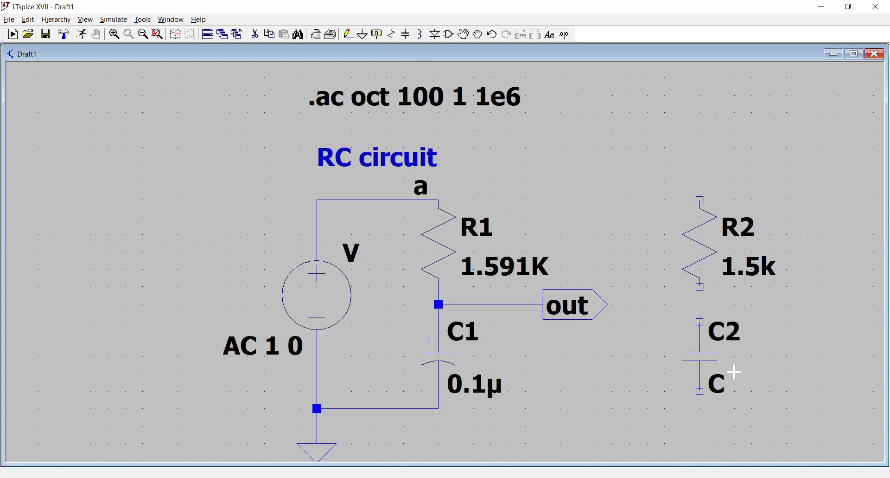
right_click(716, 346)
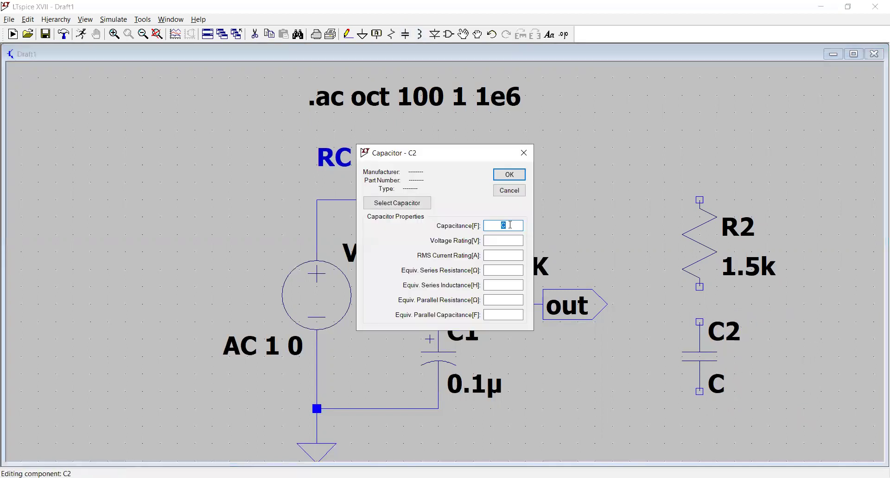
text(1uf)
click(510, 174)
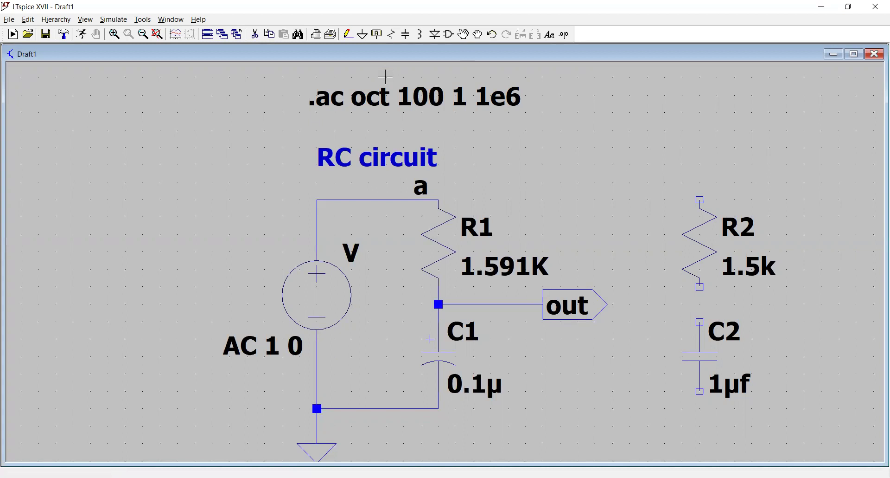
- Delete the extra resistor R2 and capacitor C2 beside the RC circuit
click(256, 35)
drag(652, 172, 789, 424)
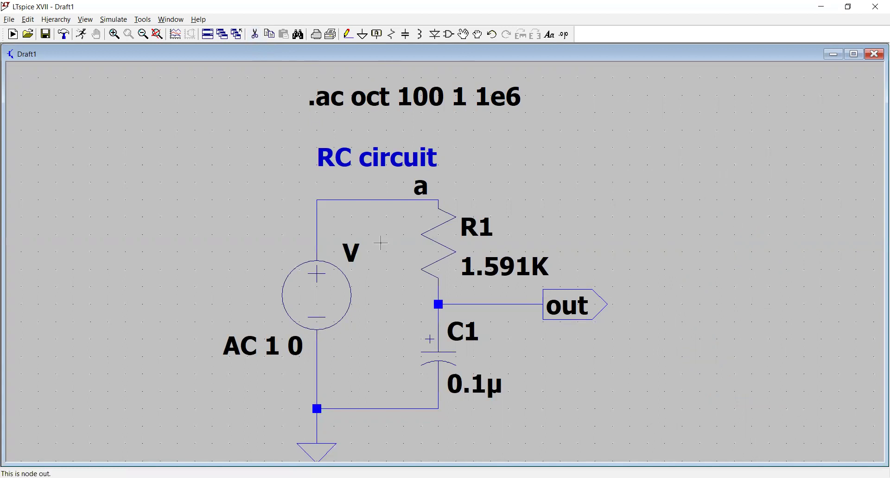
click(348, 32)
click(317, 200)
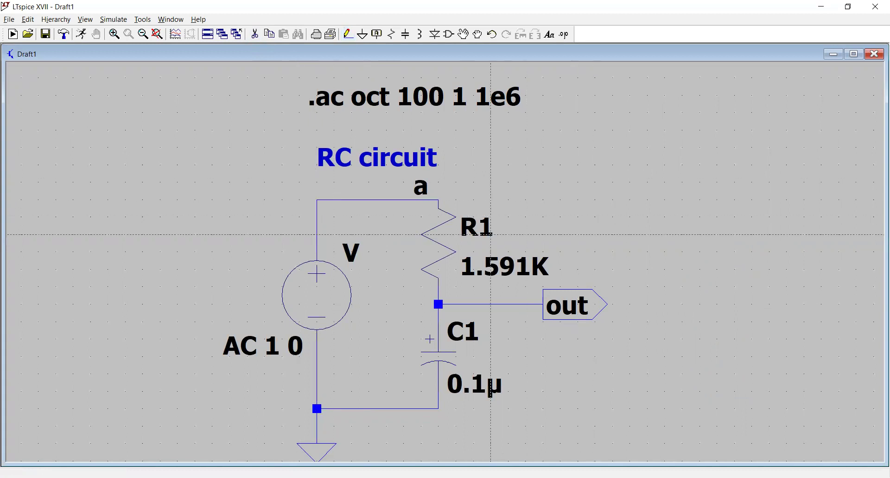
click(317, 260)
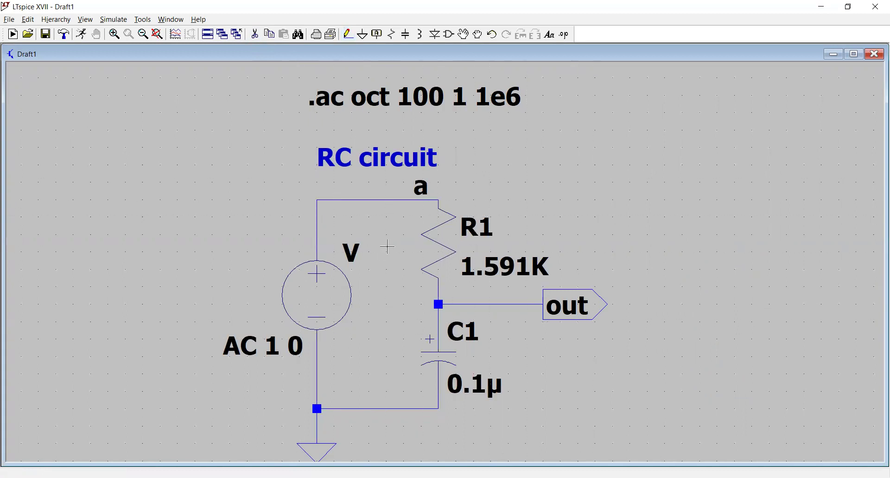
key(Escape)
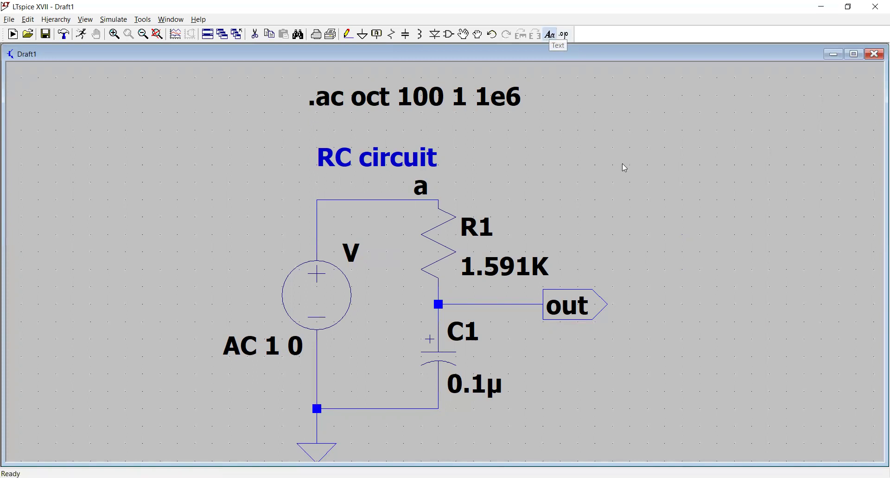
- Add the comment "Design a filter circuit (1st order ) using passives" above the RC circuit title
key(t)
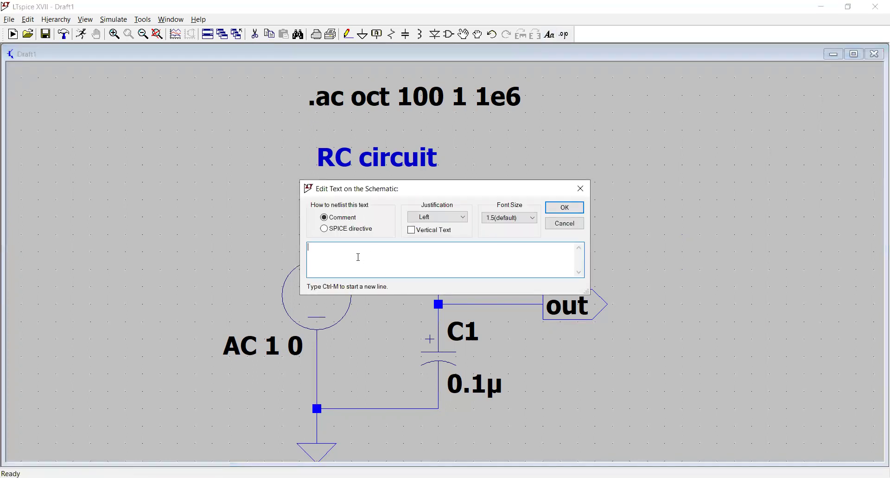
text(Design a filter circuit (1st order ) passive)
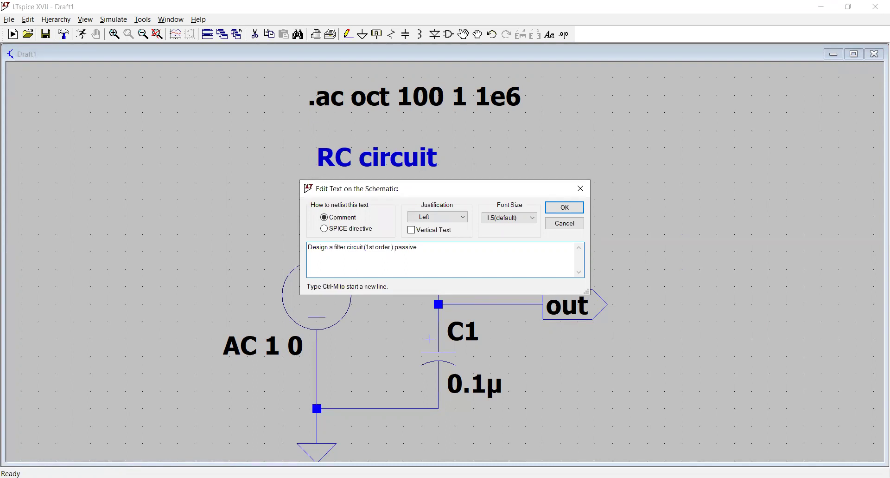
text(using)
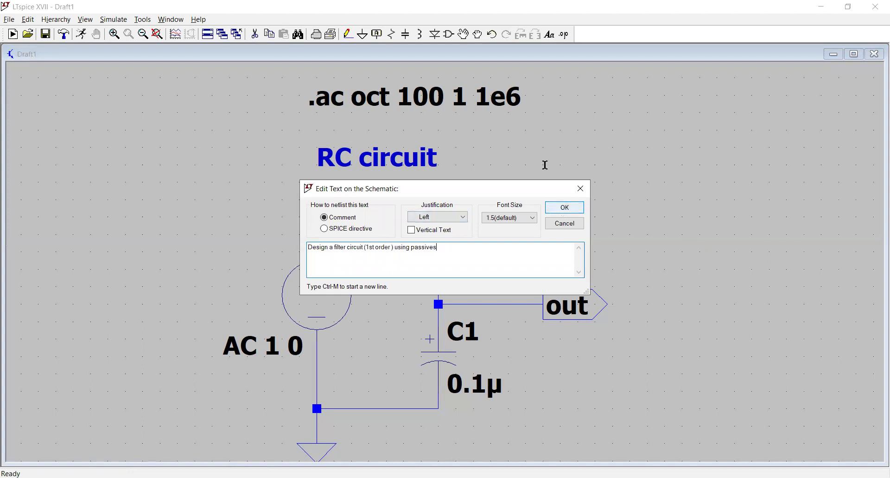
key(Return)
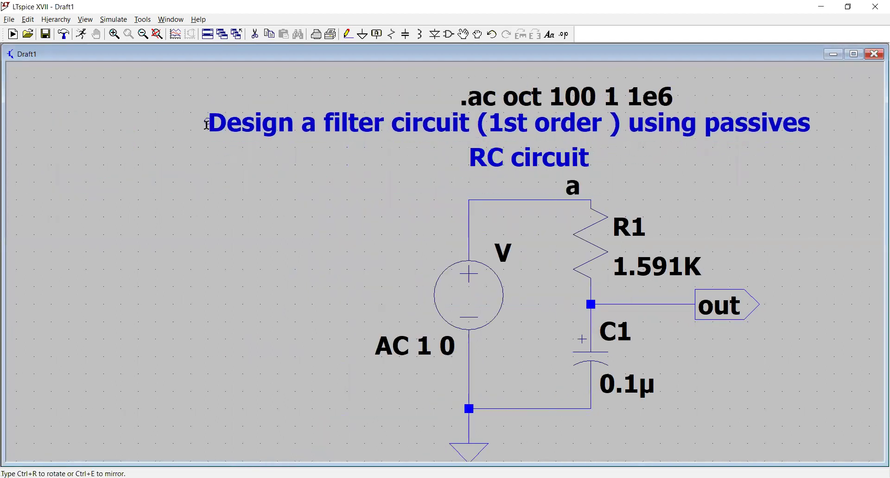
click(207, 124)
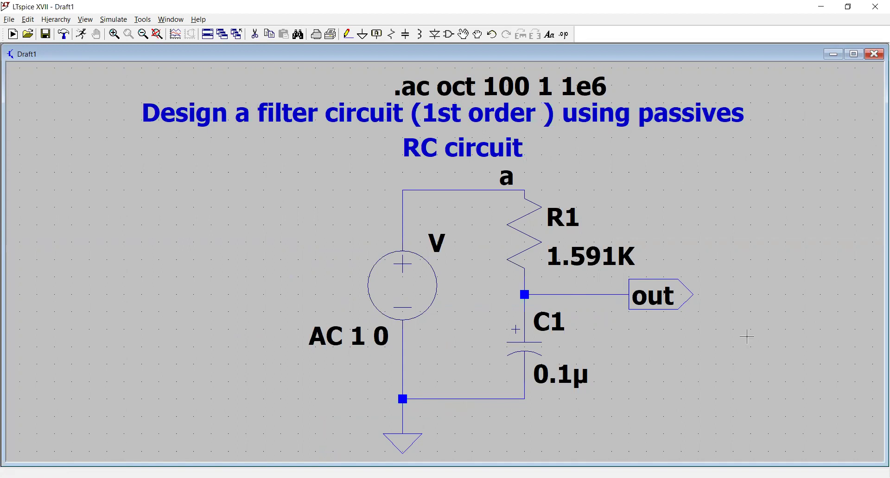
- Open the simulation command for editing and change the AC analysis sweep type to Decade
click(122, 20)
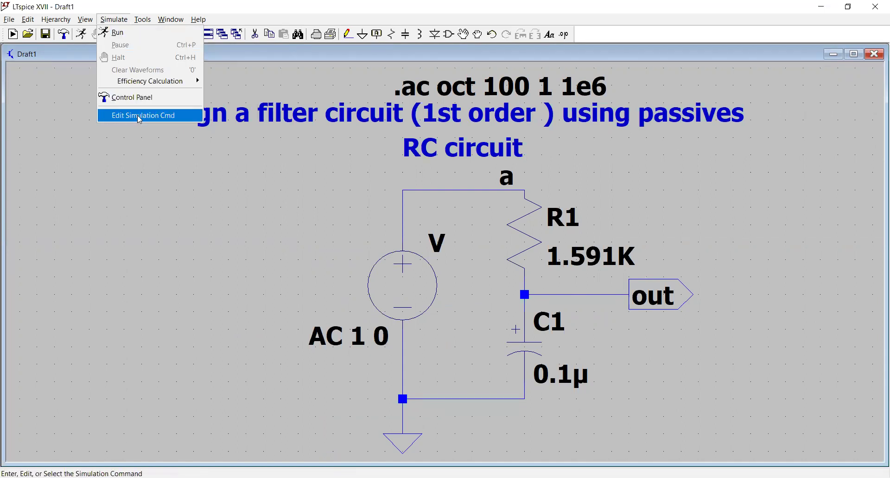
key(Return)
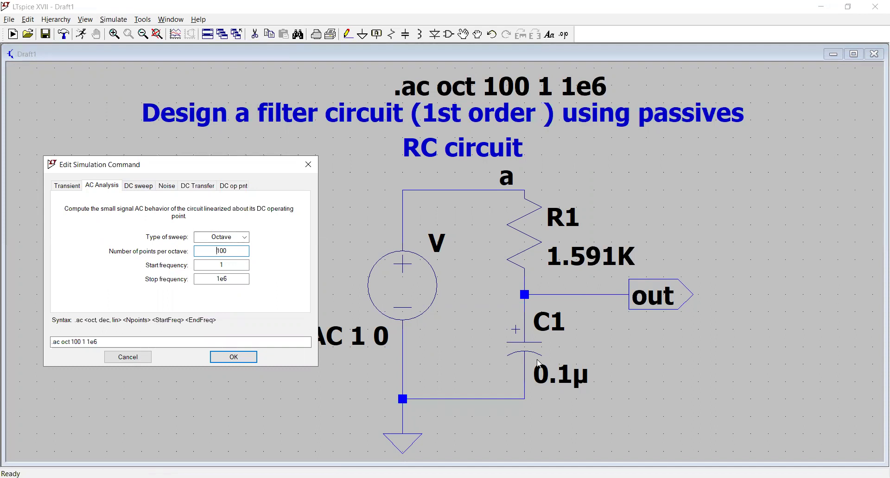
click(243, 238)
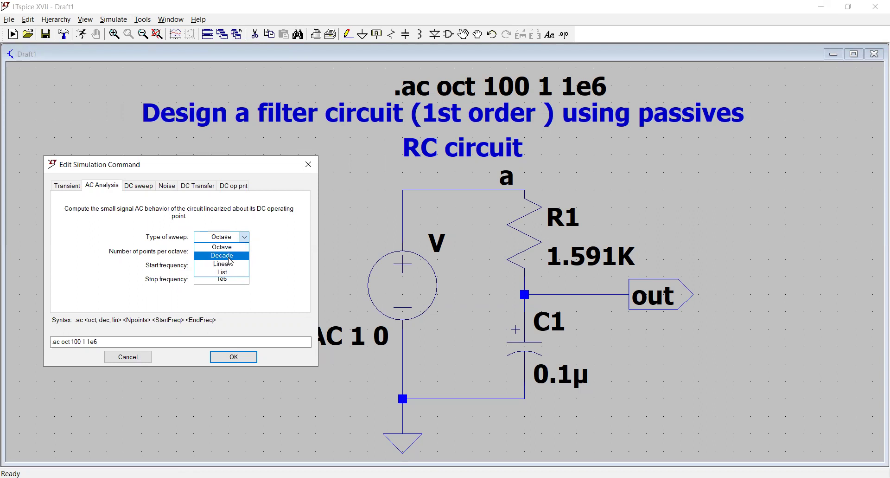
click(229, 259)
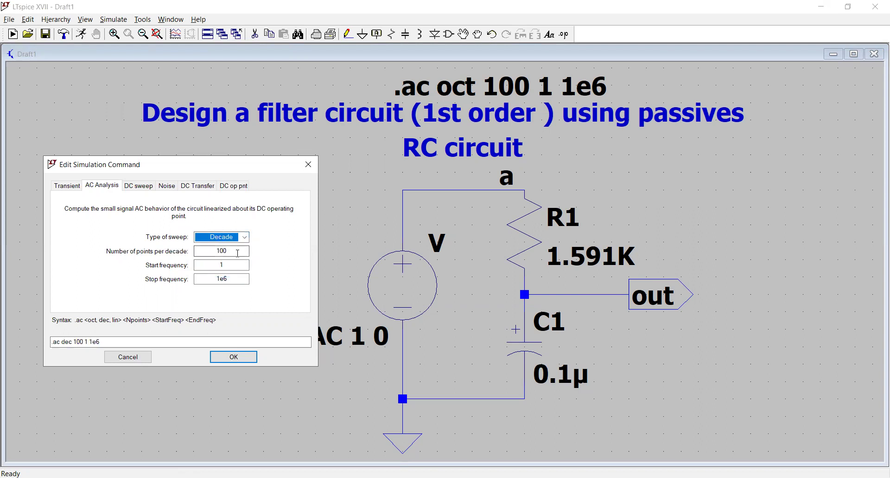
click(238, 251)
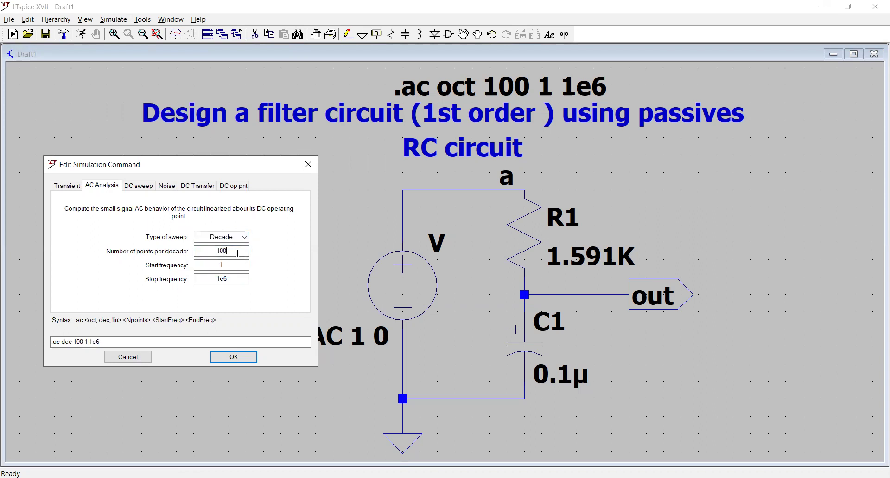
double_click(222, 264)
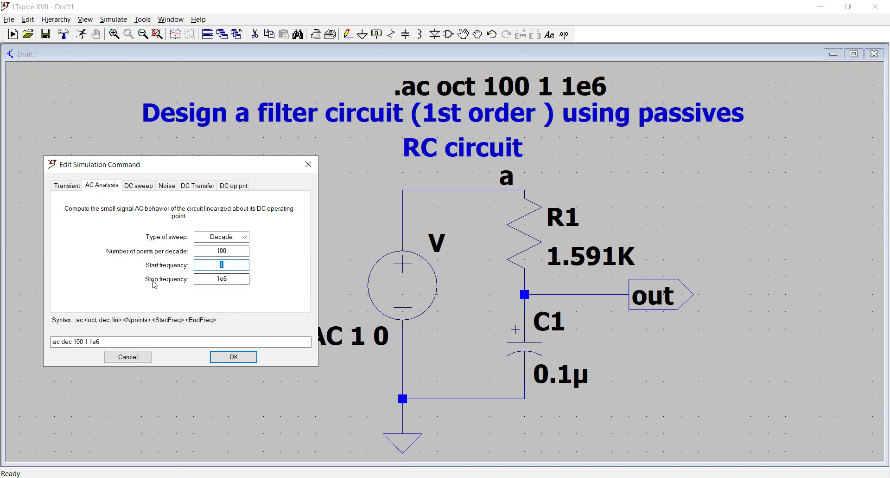
click(228, 278)
double_click(227, 278)
click(236, 280)
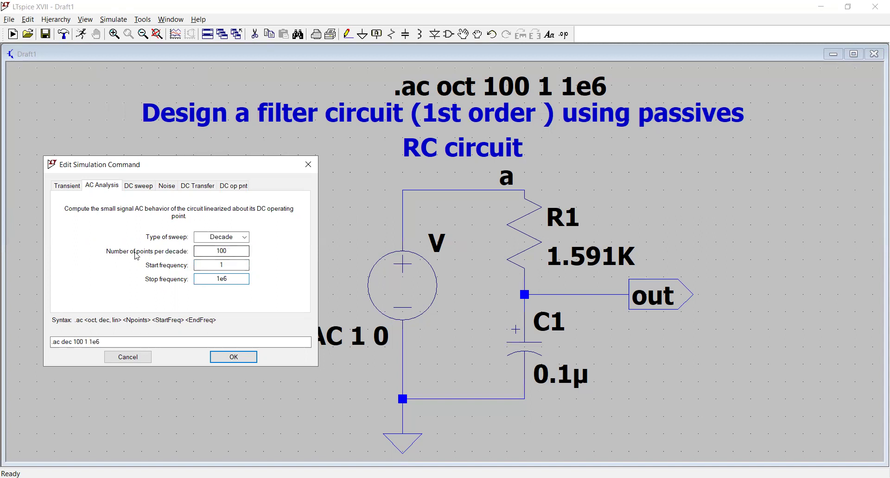
double_click(205, 250)
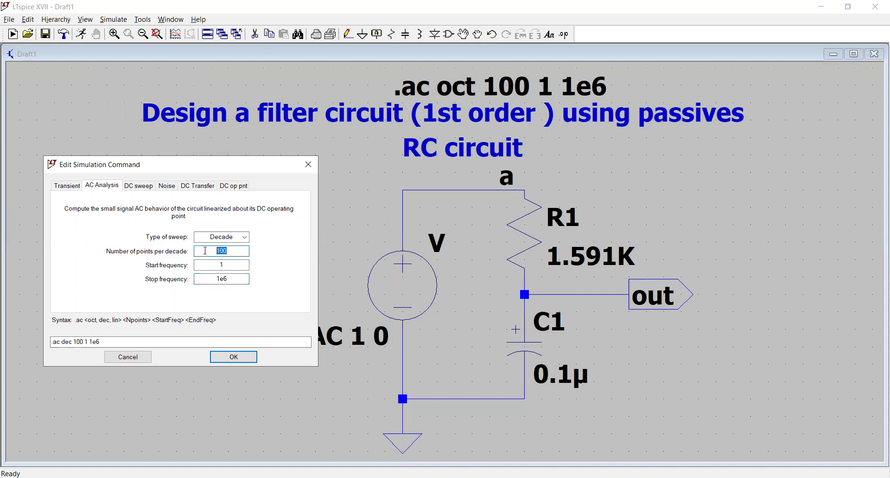
click(243, 254)
text(0)
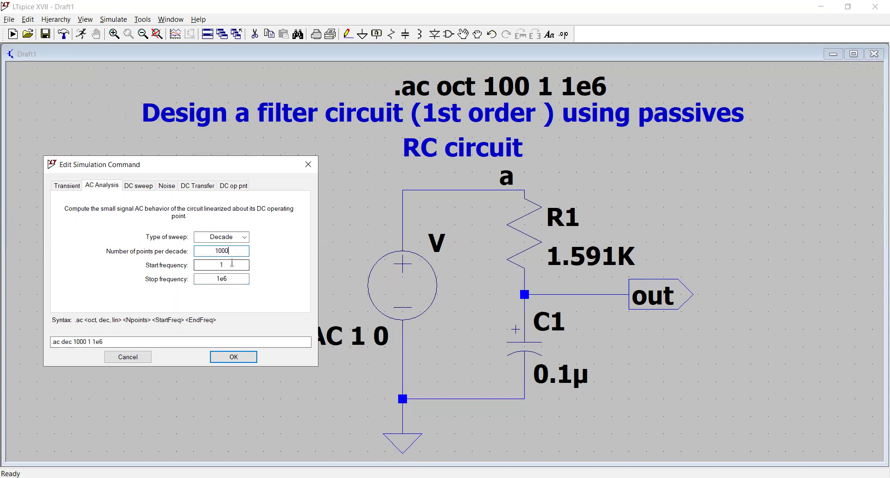
key(BackSpace)
click(232, 265)
key(BackSpace)
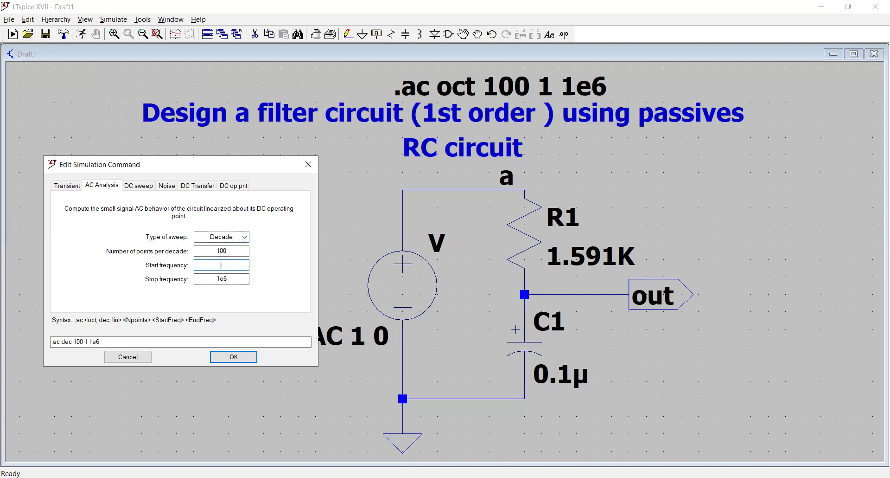
key(ctrl+z)
click(228, 264)
- Apply the decade AC sweep with 100 points per decade from 1 to 1e6 to the schematic
drag(100, 341, 42, 342)
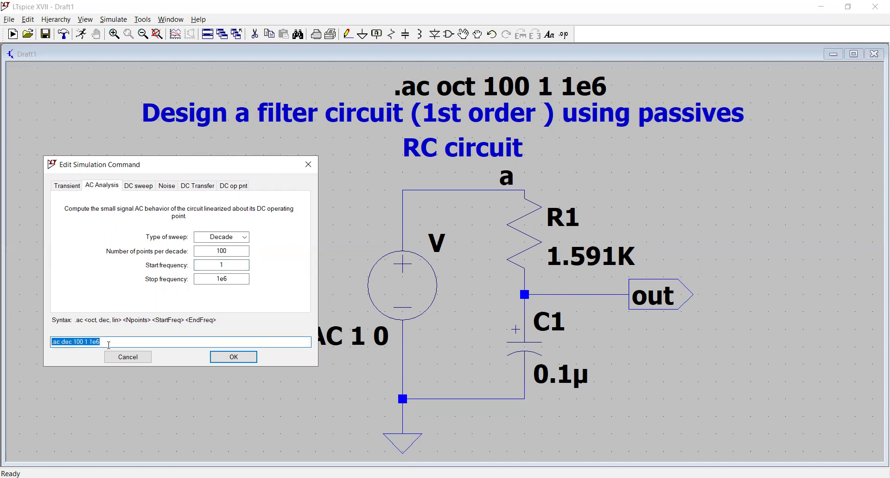
click(241, 360)
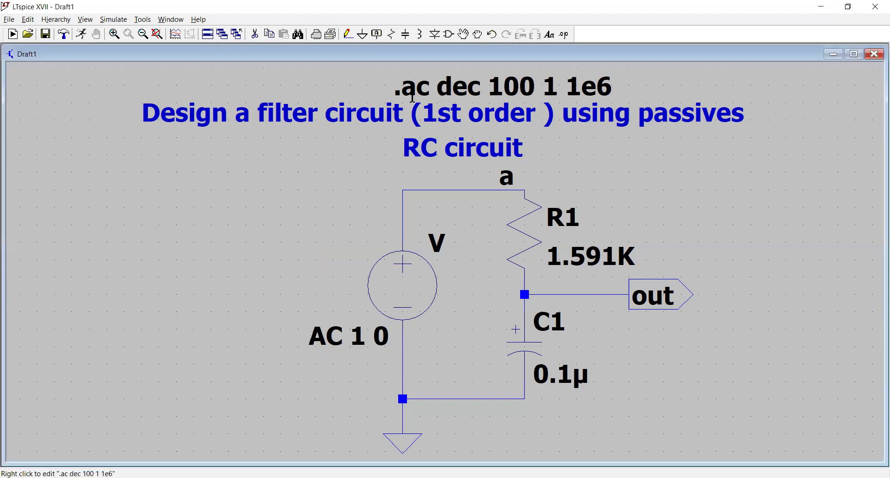
click(382, 85)
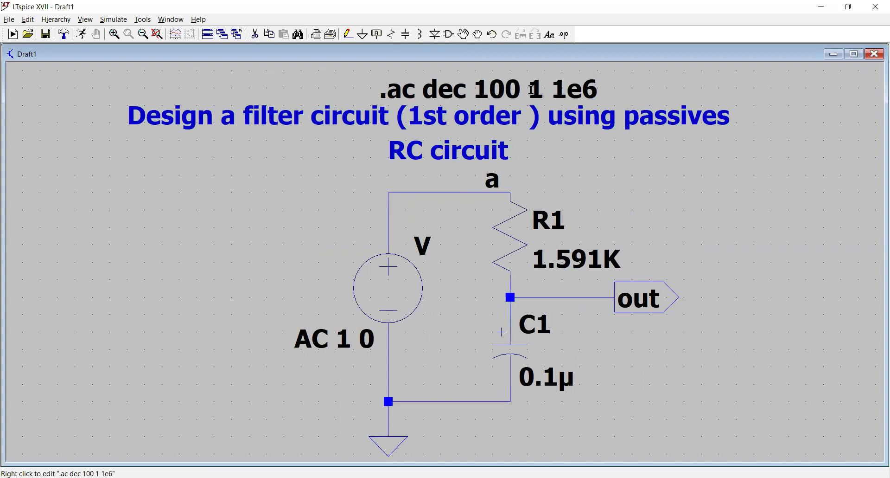
drag(535, 86, 529, 87)
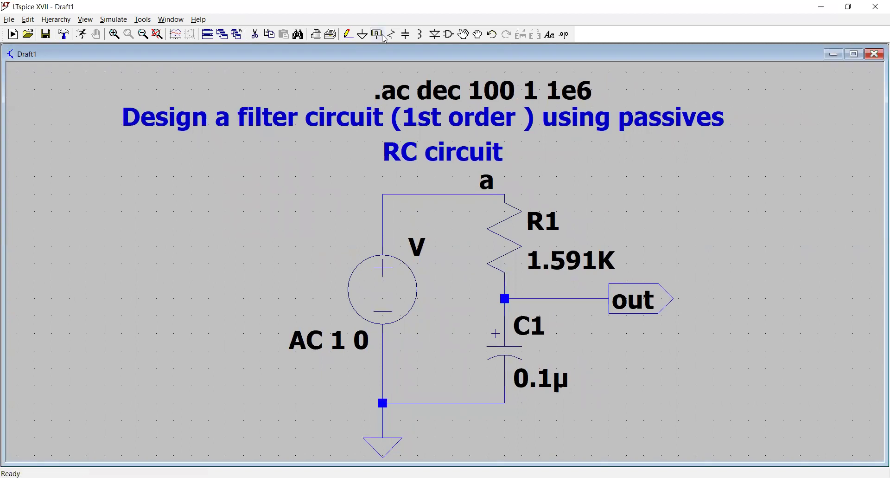
- Open the schematic's SPICE netlist beside the circuit and examine R1's nodes, resistance, tolerance and power rating
click(142, 20)
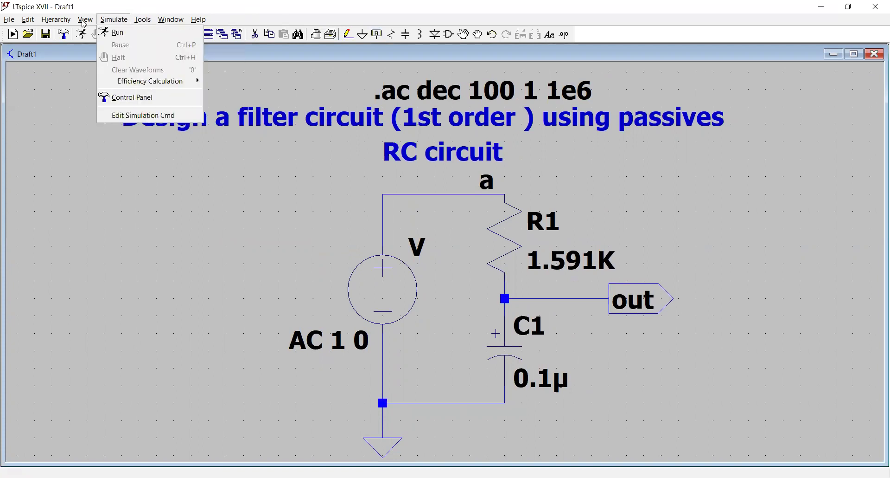
mouse_move(86, 19)
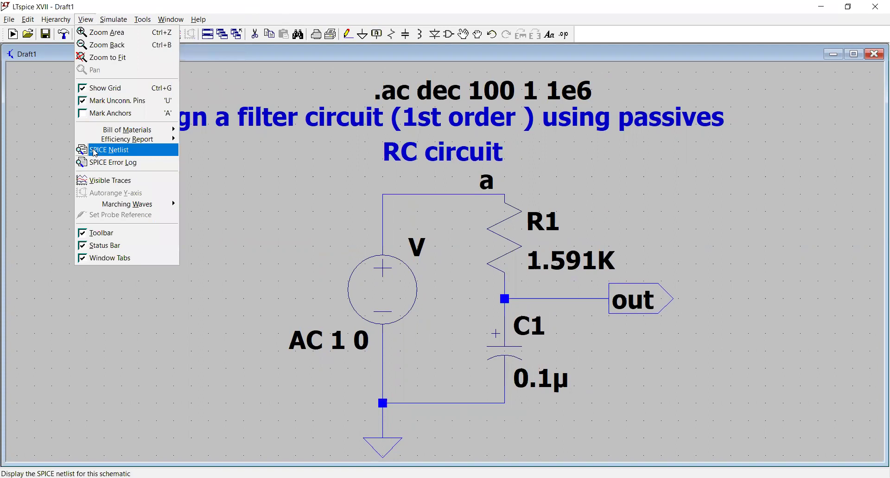
click(95, 151)
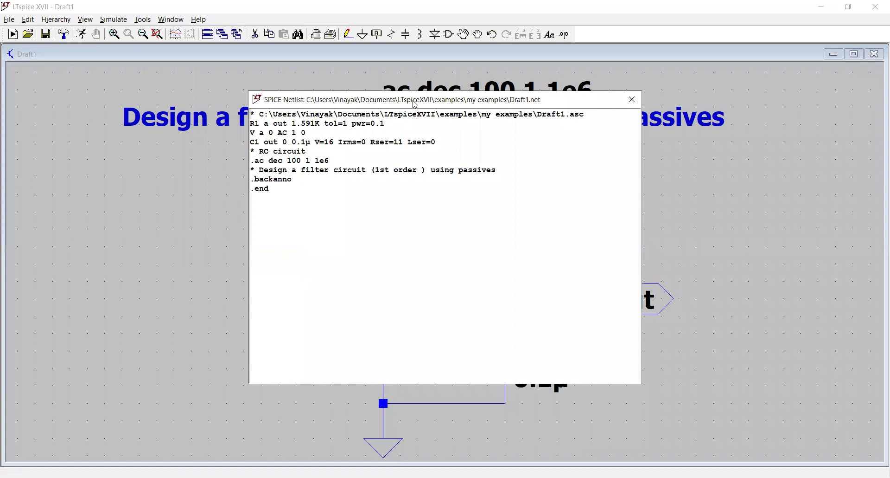
drag(416, 105, 851, 99)
drag(686, 118, 825, 118)
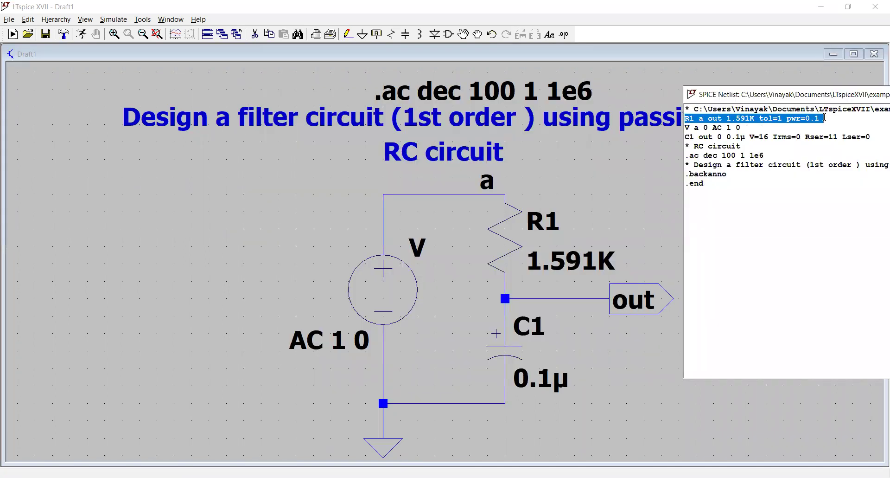
click(701, 119)
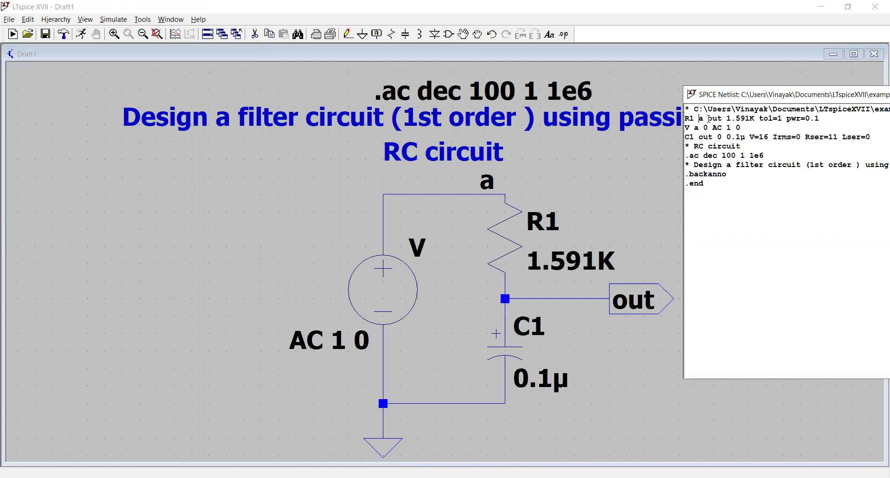
drag(718, 118, 760, 118)
click(773, 121)
double_click(760, 120)
drag(819, 118, 788, 119)
- Examine the nodes and AC settings on the voltage source line of the netlist
click(687, 128)
drag(694, 127, 709, 124)
drag(712, 127, 727, 128)
double_click(728, 127)
double_click(738, 127)
- Examine the C1 line of the netlist with its nodes and capacitance, and the RC circuit comment below it
double_click(691, 137)
drag(699, 137, 722, 136)
drag(727, 136, 680, 137)
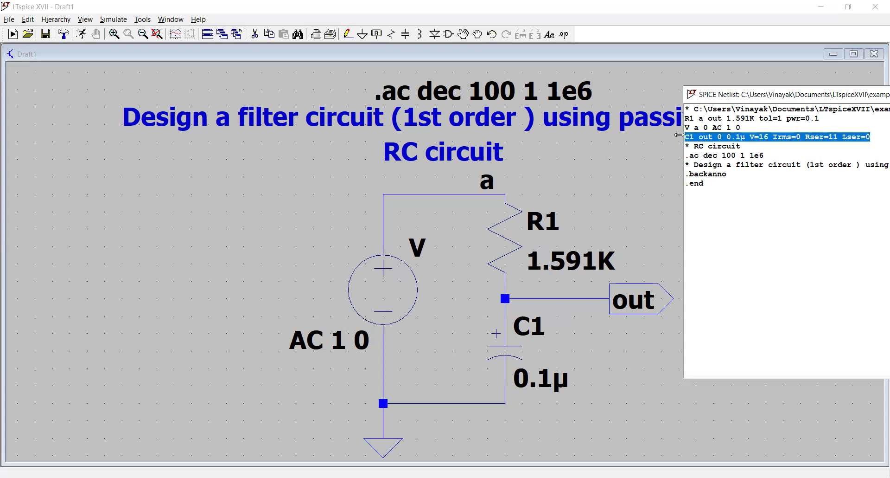
click(732, 137)
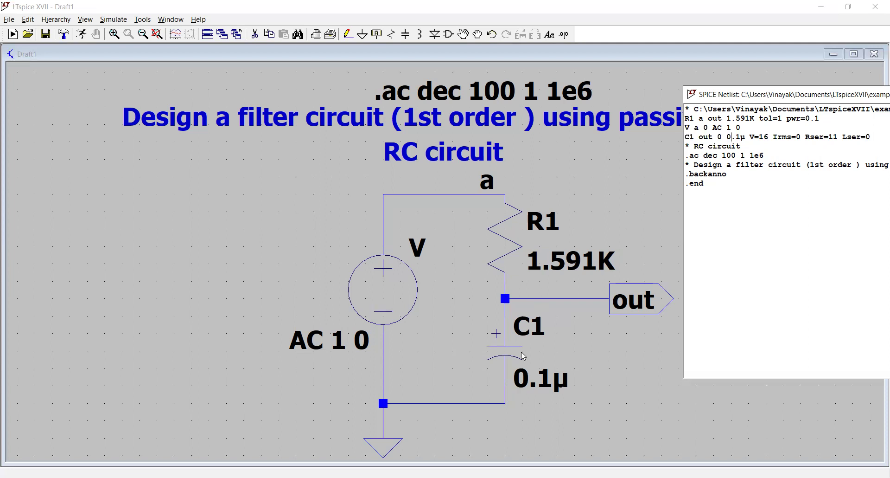
shift+click(674, 145)
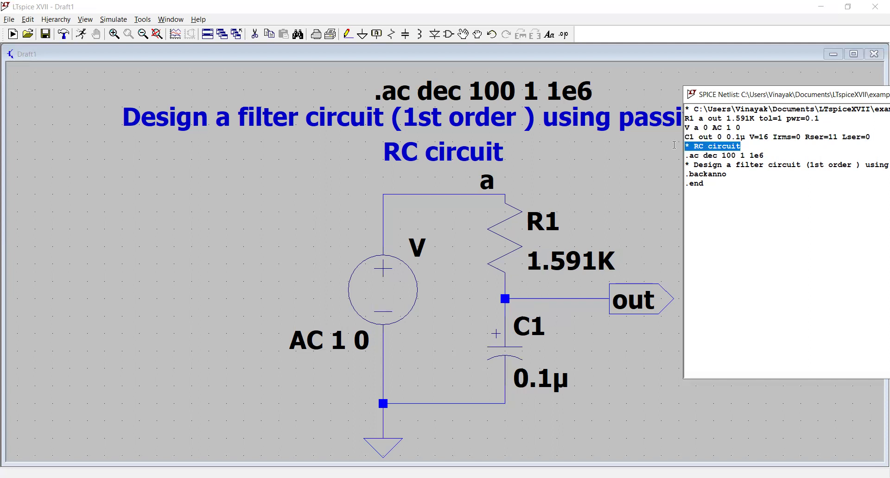
- Examine the .ac directive in the netlist, covering its sweep type, points per decade, and start and stop frequencies
click(704, 173)
drag(764, 155, 675, 157)
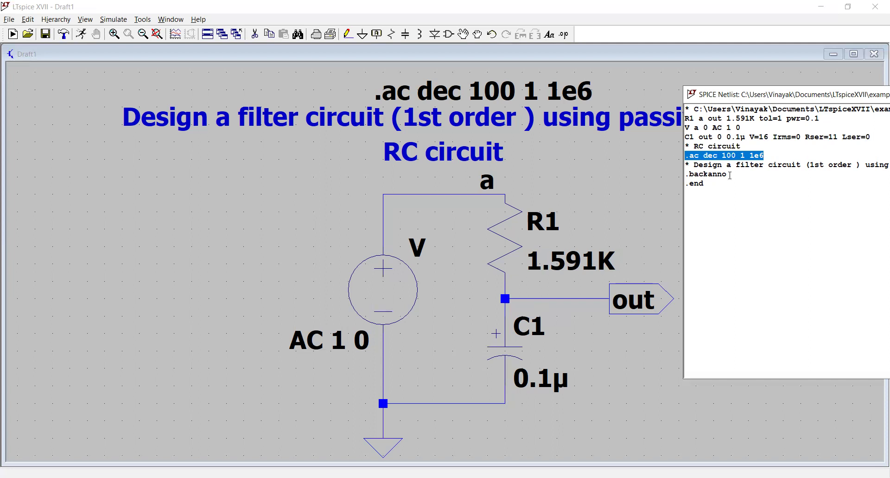
click(698, 158)
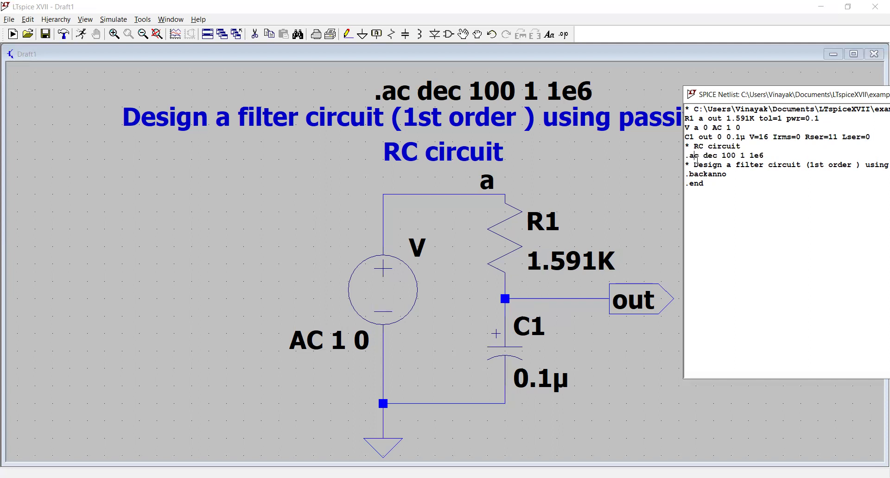
double_click(717, 156)
double_click(729, 155)
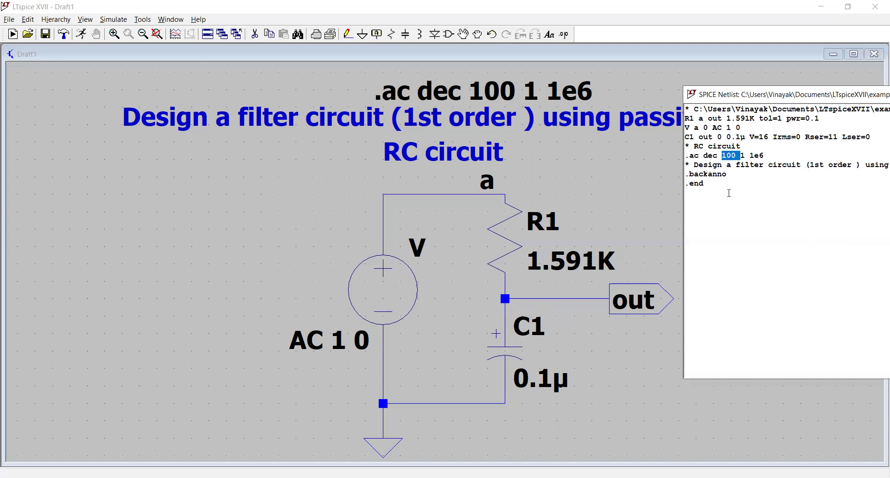
double_click(744, 156)
double_click(751, 156)
click(761, 188)
- Examine the filter design comment and the closing .backanno and .end lines of the netlist
drag(781, 97, 703, 95)
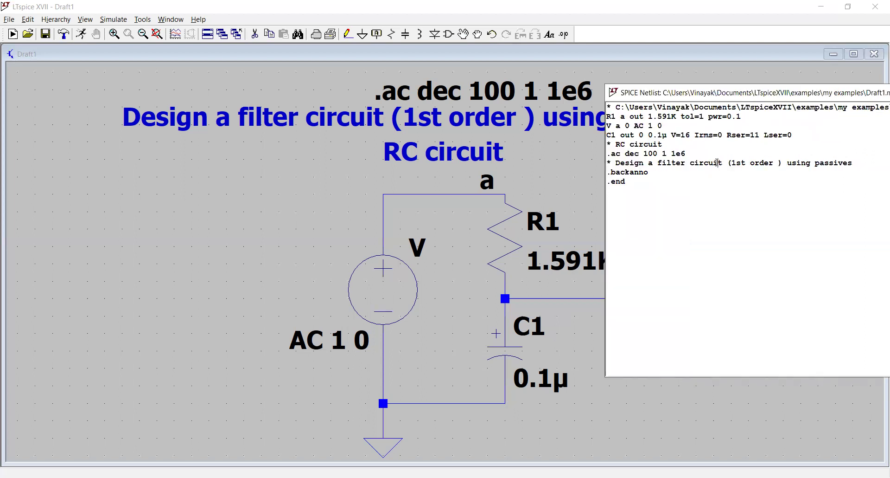
triple_click(717, 162)
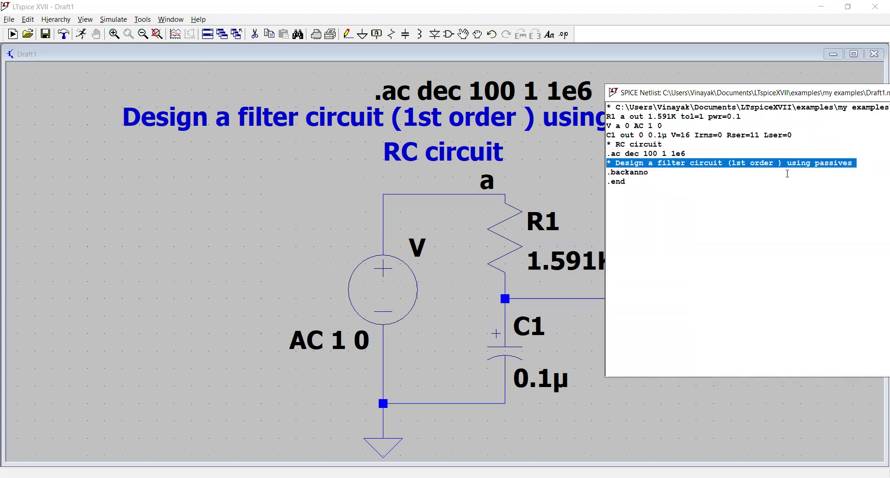
double_click(629, 173)
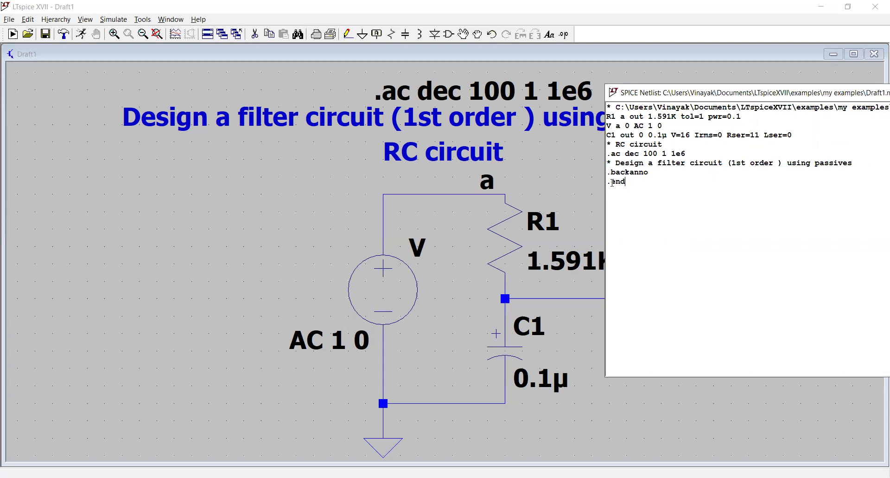
drag(604, 182, 625, 189)
click(626, 189)
drag(730, 97, 788, 92)
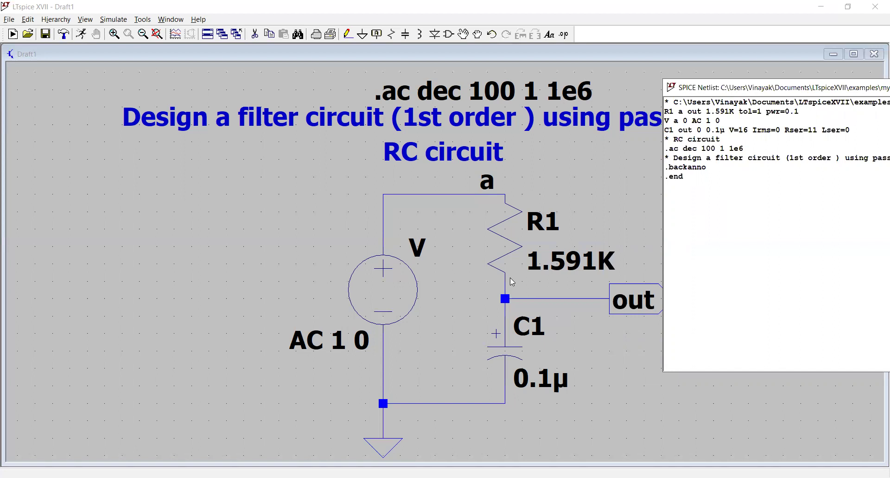
- Bring the whole SPICE netlist into view for a final review and close it
click(723, 247)
drag(776, 90, 567, 83)
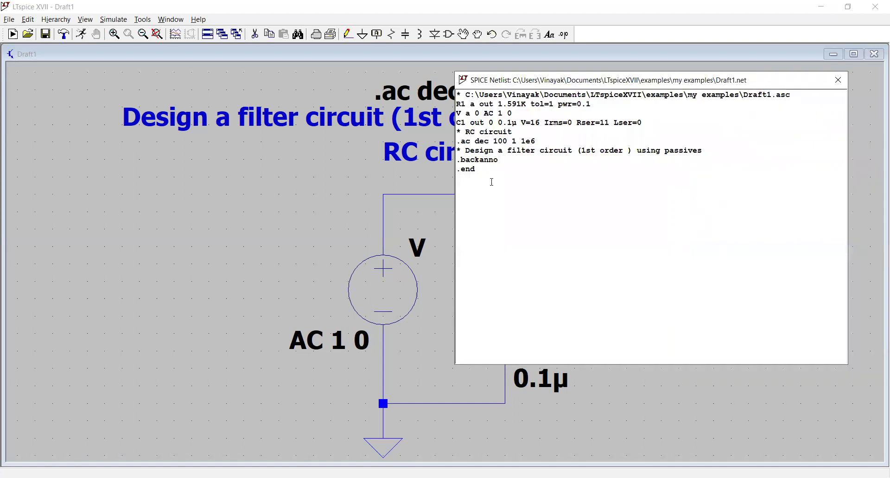
drag(492, 180, 445, 100)
click(636, 137)
key(Escape)
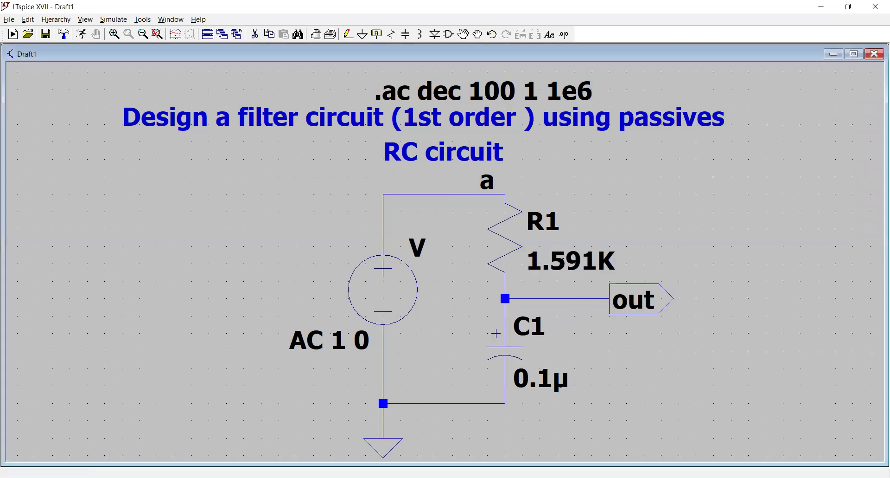
- Review resistor R1's tolerance, power rating and standard resistor list, leaving its properties as they are
right_click(506, 233)
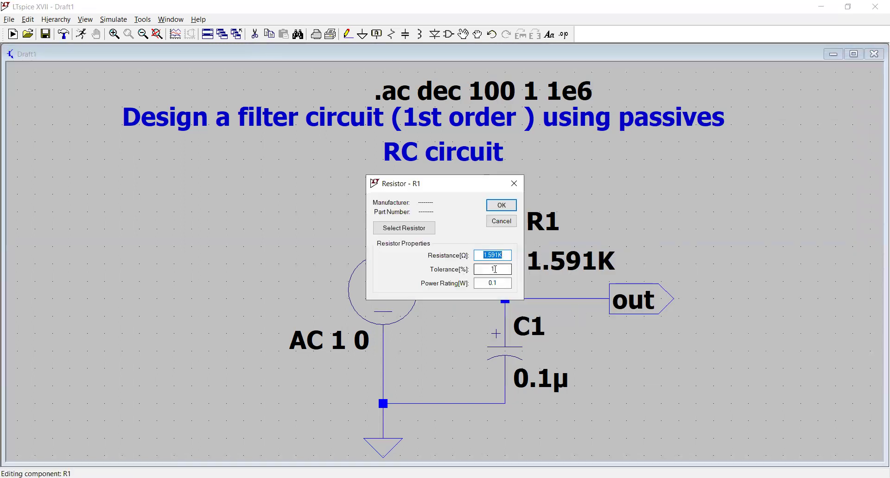
key(Tab)
key(Tab)
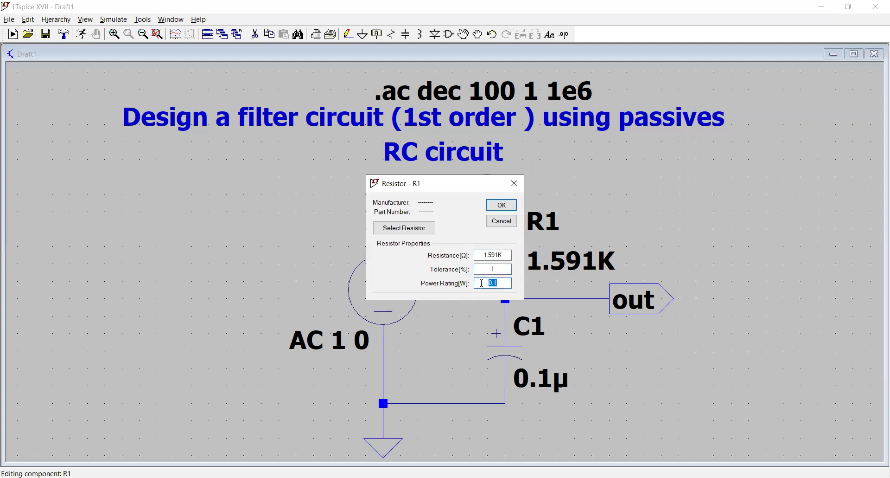
click(495, 282)
click(413, 232)
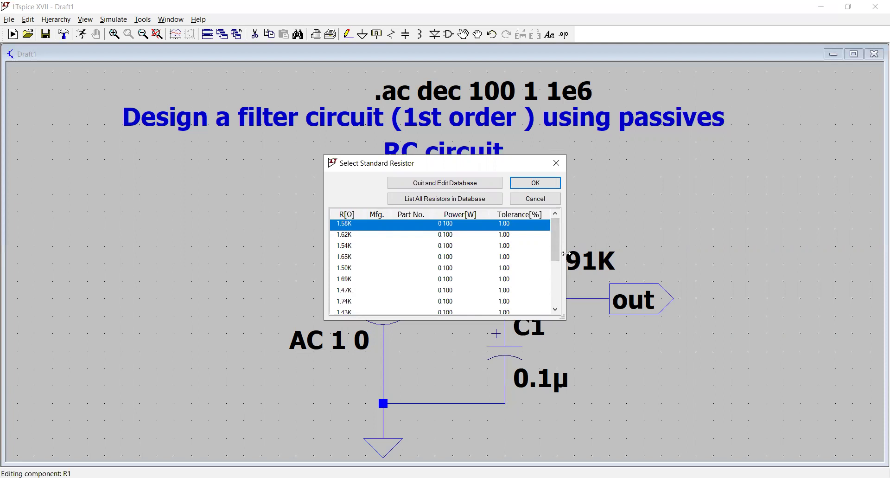
drag(565, 253, 822, 254)
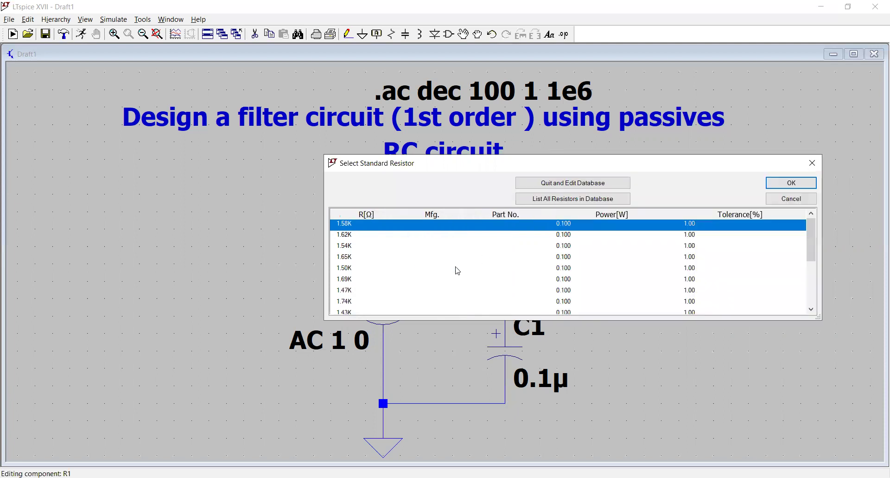
key(Escape)
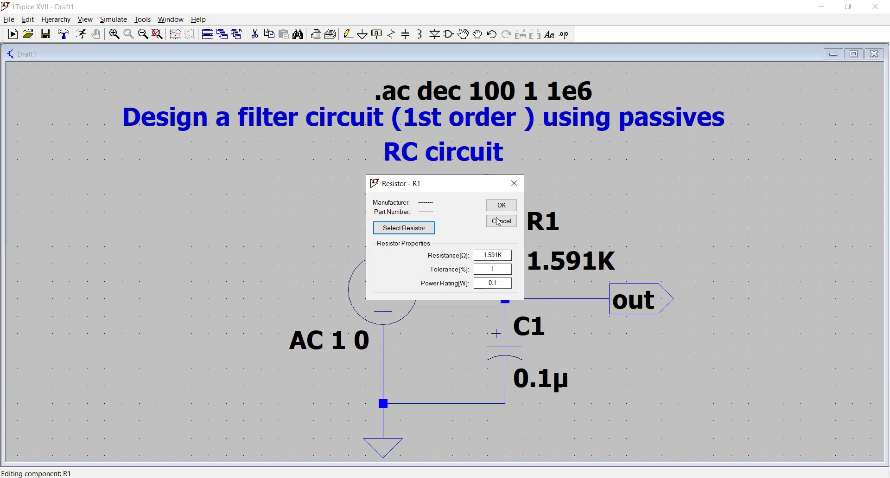
click(501, 206)
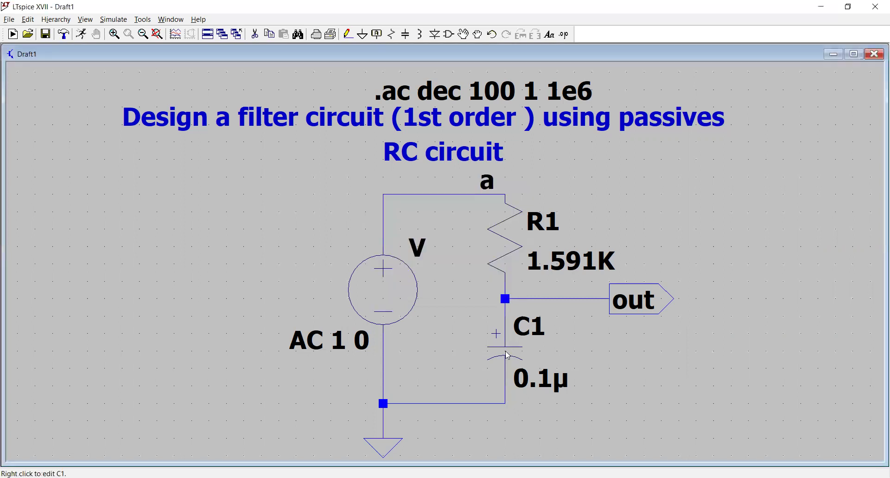
- Examine capacitor C1's capacitance, voltage rating, RMS current rating, equivalent series resistance and series inductance
right_click(509, 355)
click(505, 226)
drag(512, 226, 500, 255)
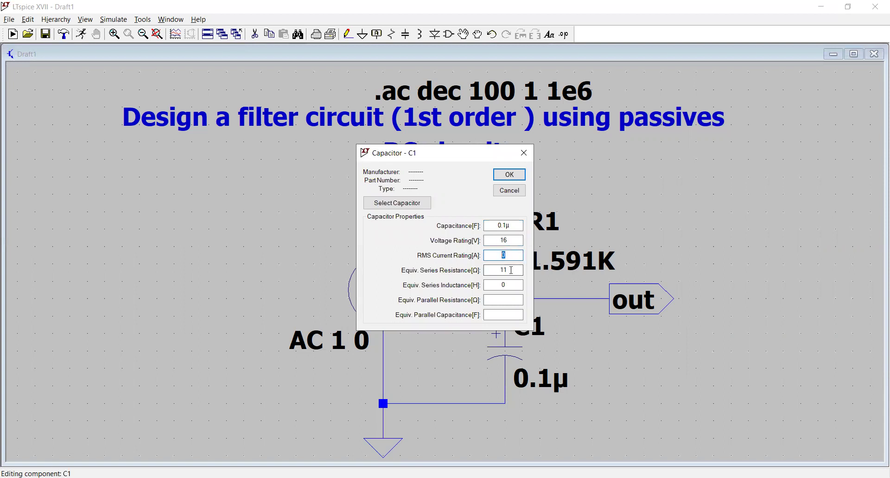
drag(510, 270, 500, 269)
click(510, 286)
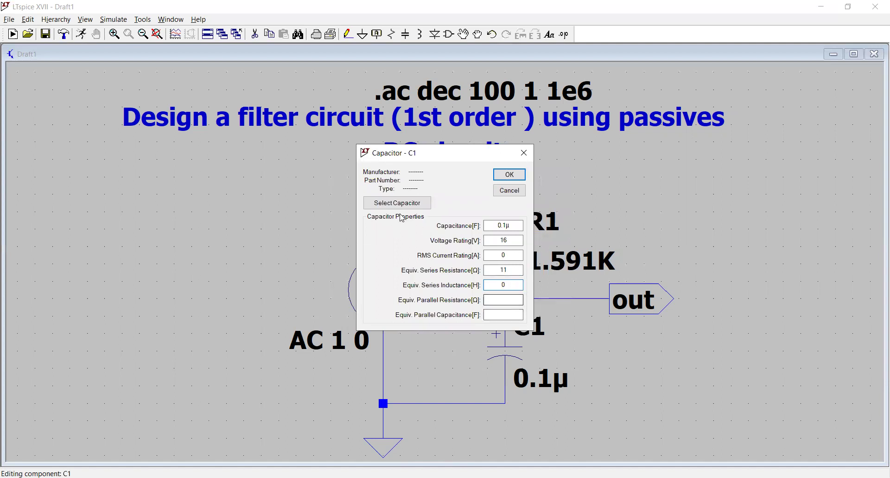
- Open the stock capacitor list for C1 and enlarge it to read the manufacturers, types, part numbers and ratings
click(410, 204)
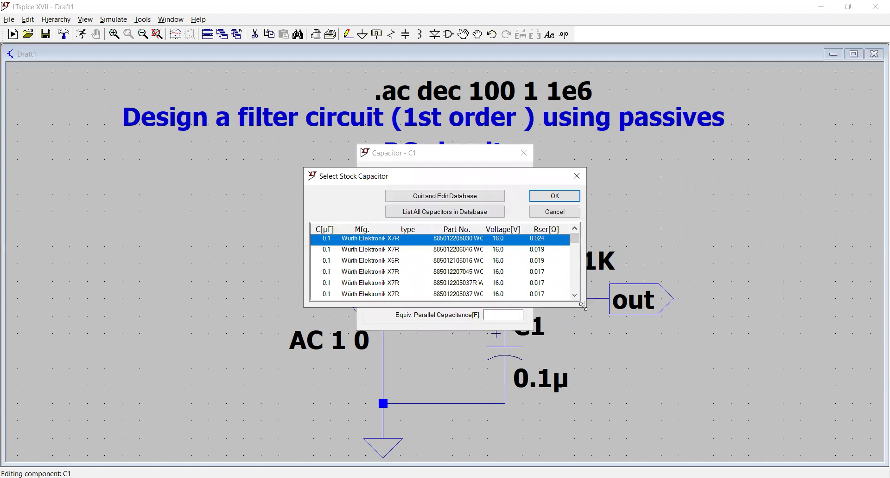
drag(583, 306, 754, 437)
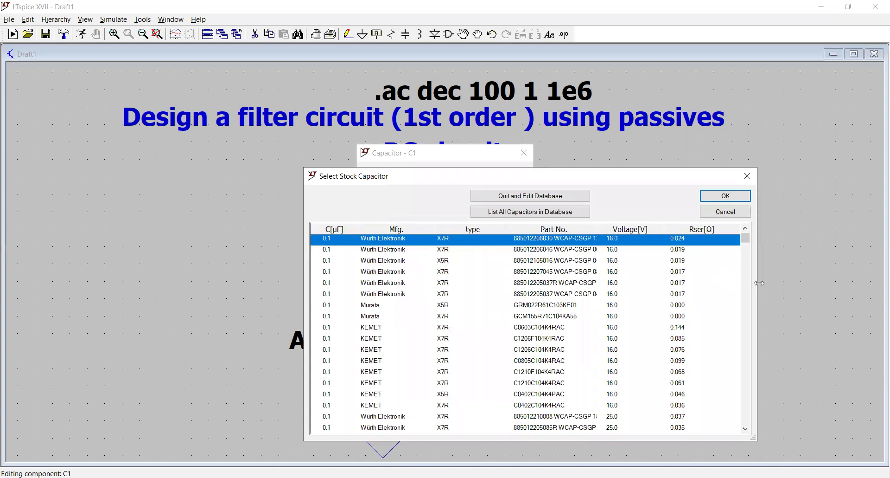
drag(759, 282, 868, 283)
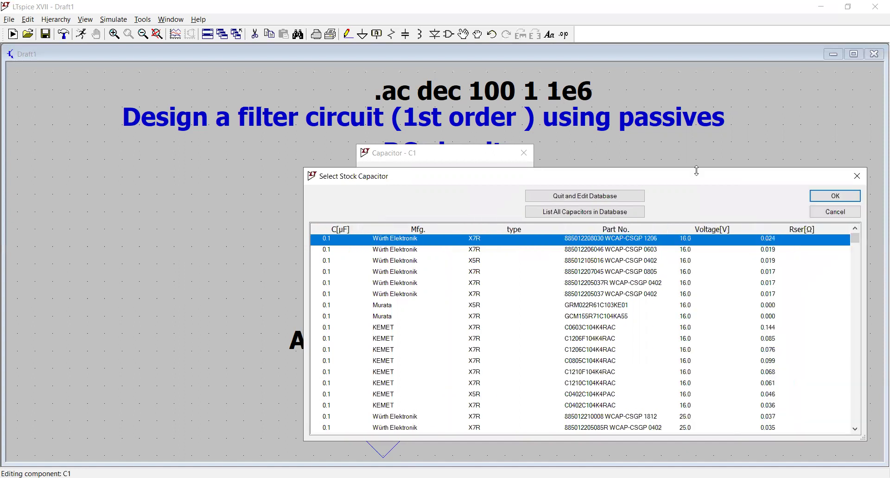
drag(697, 169, 697, 89)
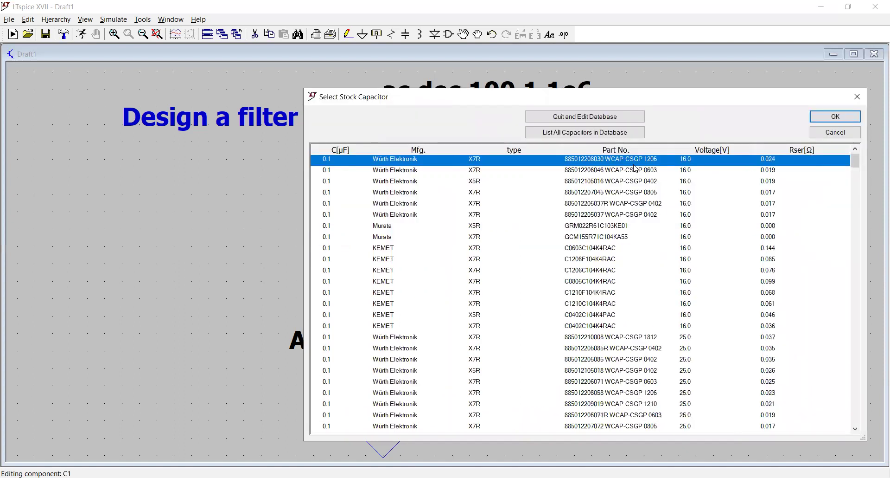
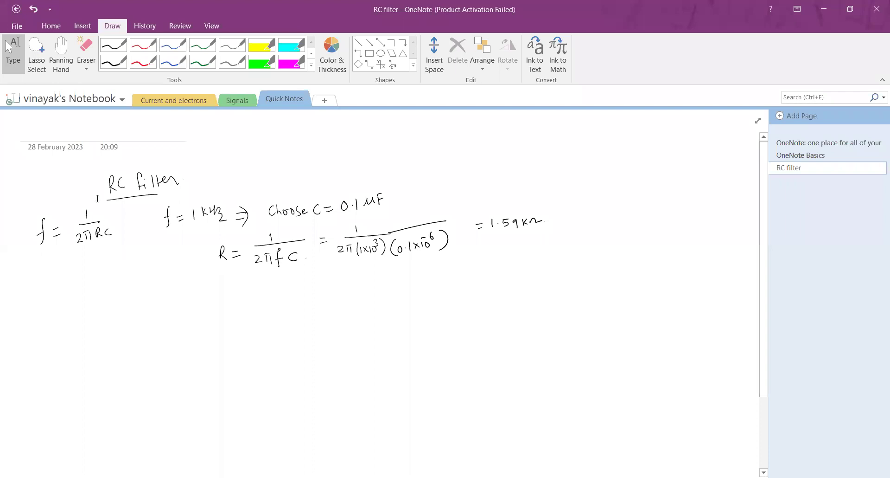
- On the RC filter page in OneNote, circle the formula f = 1/(2πRC) with the red pen
drag(102, 185, 178, 187)
click(154, 214)
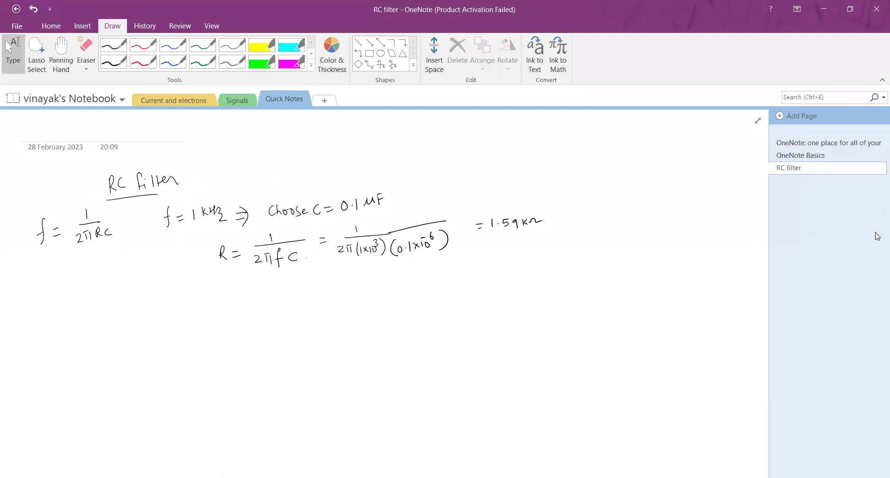
click(142, 61)
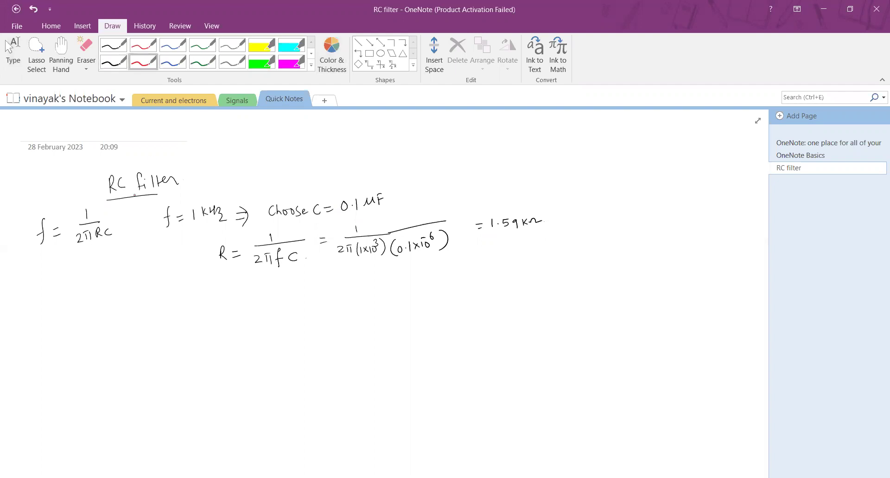
mouse_move(78, 192)
mouse_down()
mouse_move(36, 205)
mouse_move(41, 260)
mouse_move(94, 260)
mouse_move(120, 233)
mouse_move(96, 203)
mouse_move(80, 195)
mouse_up()
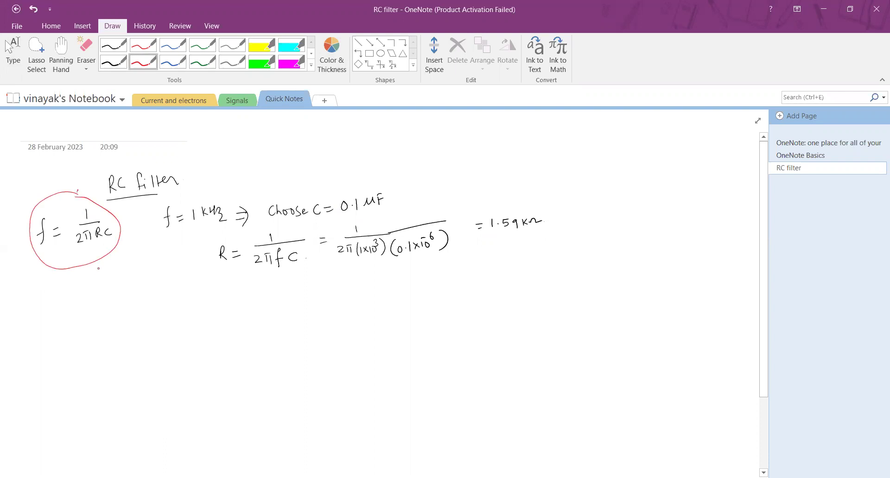
- Handwrite the underlined label "cut-off freq." below the circled formula, with "Roll-off freq." beneath it
mouse_move(90, 266)
mouse_down()
mouse_move(97, 292)
mouse_move(125, 269)
mouse_move(125, 284)
mouse_up()
click(136, 283)
mouse_move(132, 268)
mouse_down()
mouse_move(132, 308)
mouse_move(140, 300)
mouse_move(144, 310)
mouse_move(97, 308)
mouse_move(115, 294)
mouse_move(126, 349)
mouse_move(139, 341)
mouse_up()
click(137, 342)
drag(141, 335, 146, 345)
mouse_move(148, 339)
mouse_down()
mouse_move(159, 336)
mouse_move(160, 347)
mouse_up()
click(162, 345)
mouse_move(167, 325)
mouse_down()
mouse_move(144, 378)
mouse_move(152, 370)
mouse_up()
drag(149, 369, 169, 368)
click(173, 367)
- Sketch a pair of plot axes beside the roll-off note and label the vertical axis |Vo/Vin|
drag(225, 313, 234, 379)
drag(214, 359, 331, 352)
mouse_move(195, 322)
mouse_down()
mouse_move(207, 324)
mouse_move(195, 340)
mouse_move(215, 338)
mouse_up()
click(211, 325)
click(217, 328)
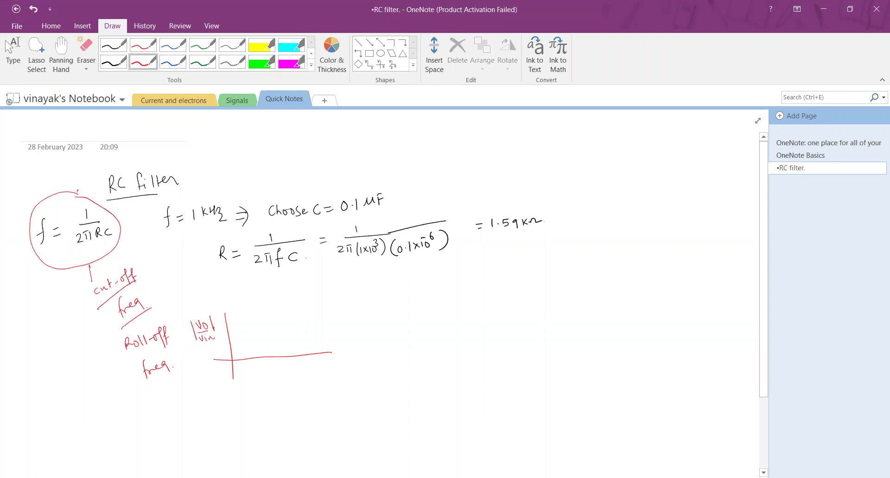
- Draw the low-pass response curve on the axes and mark its corner frequency as ω = 2πf
mouse_move(231, 319)
mouse_down()
mouse_move(278, 320)
mouse_move(345, 360)
mouse_up()
mouse_move(274, 316)
mouse_down()
mouse_move(287, 377)
mouse_move(311, 375)
mouse_move(284, 389)
mouse_up()
drag(278, 394, 292, 392)
drag(294, 388, 306, 401)
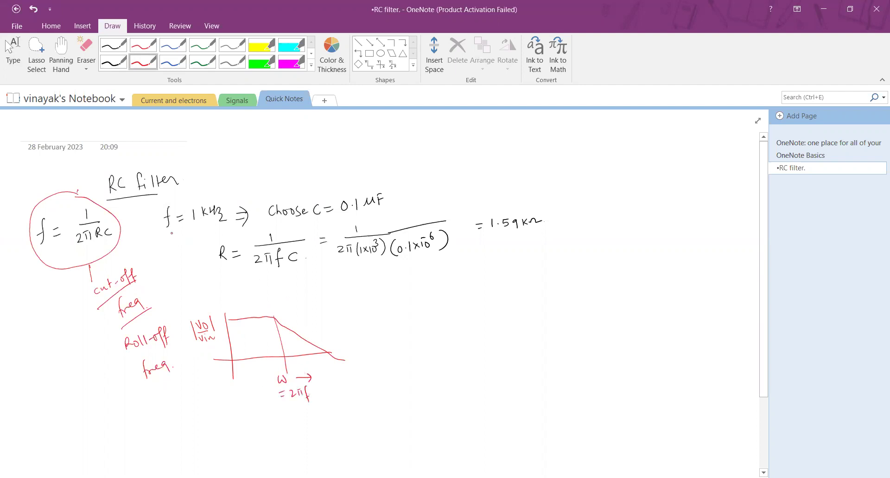
- Underline f = 1 kHz and add red arrows pointing to it and to the RC term of the formula
drag(168, 235, 235, 225)
drag(202, 188, 204, 201)
drag(199, 196, 206, 197)
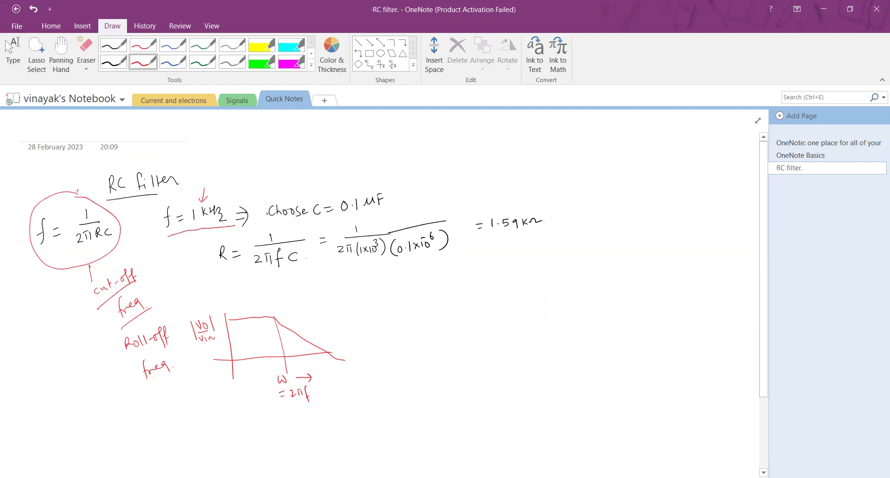
mouse_move(121, 209)
mouse_down()
mouse_move(111, 218)
mouse_move(119, 220)
mouse_up()
- Circle and tick the choice C = 0.1 µF, and underline the R formula and its 1.59 kΩ result
mouse_move(298, 190)
mouse_down()
mouse_move(304, 224)
mouse_move(408, 204)
mouse_move(351, 183)
mouse_move(297, 190)
mouse_up()
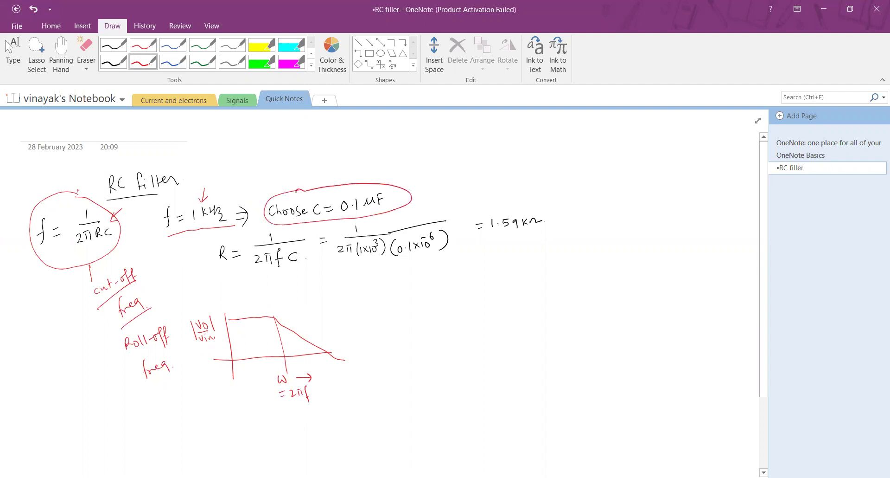
drag(356, 192, 385, 167)
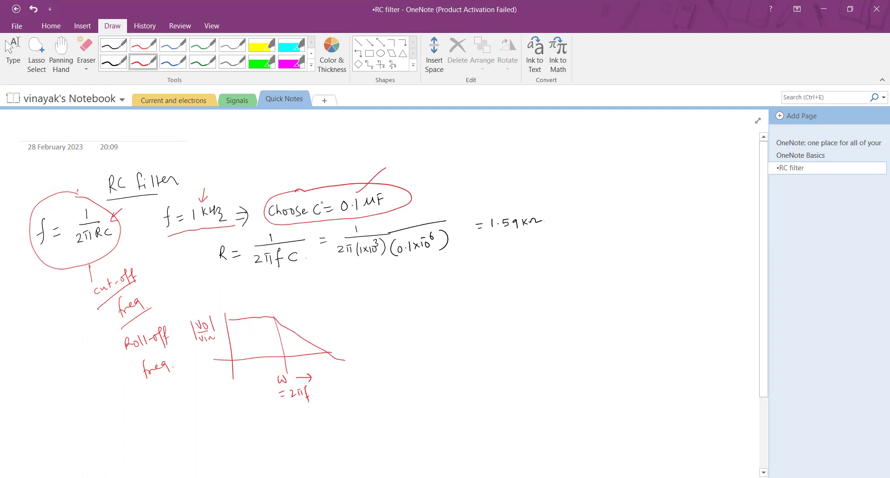
drag(223, 267, 315, 266)
drag(486, 236, 540, 235)
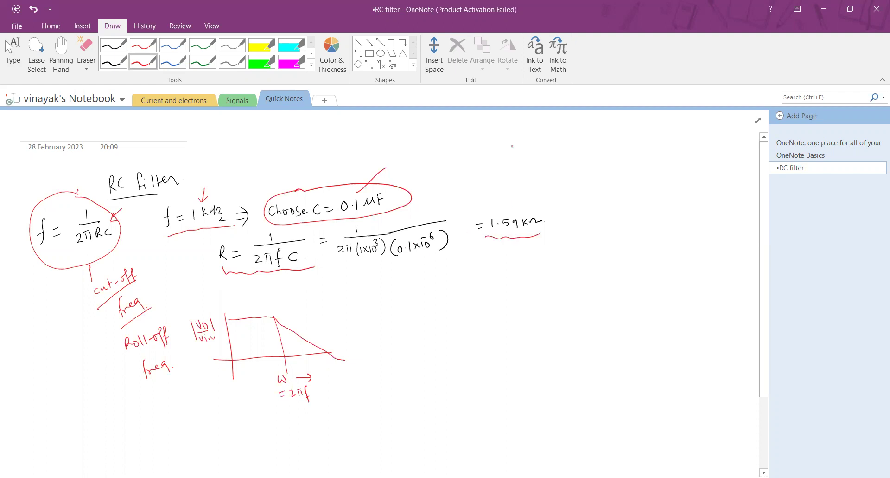
click(8, 46)
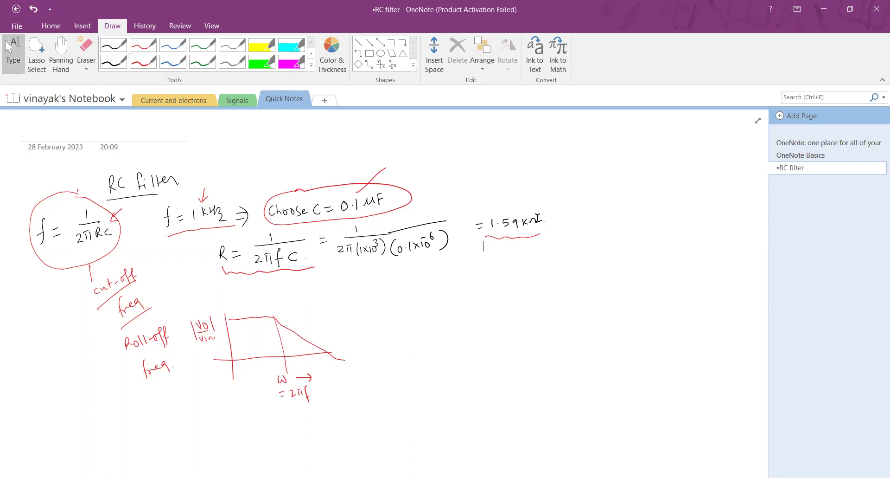
- Switch to the LTspice schematic and, in red, tick R1 and underline the AC 1 0 and 0.1µ values
key(alt+Tab)
drag(521, 272, 456, 253)
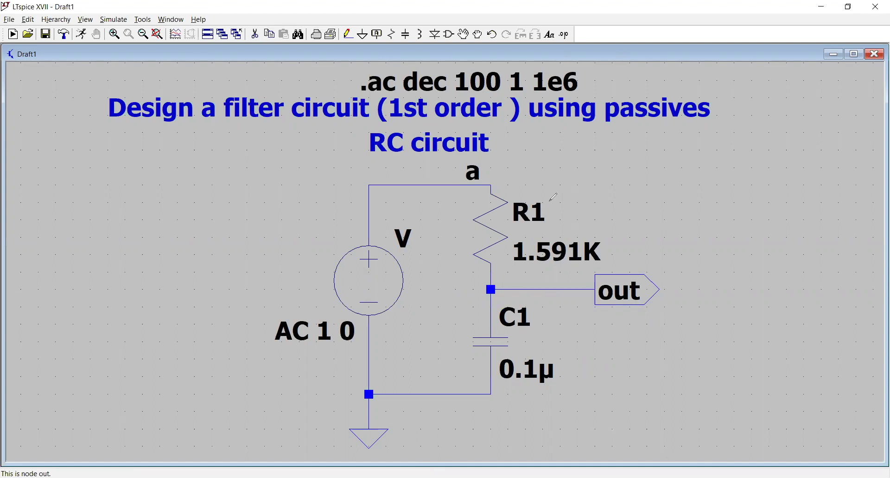
drag(550, 200, 586, 179)
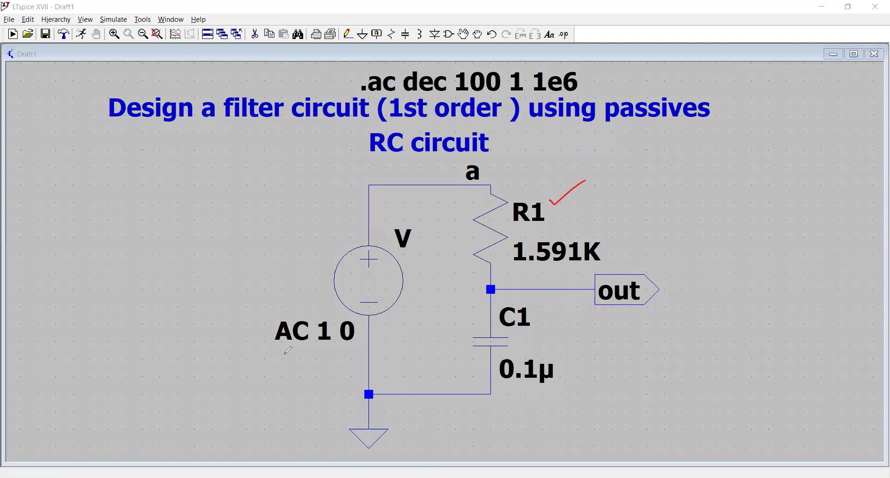
drag(284, 352, 353, 349)
drag(505, 385, 550, 387)
- Handwrite the formula f = 1/(2πRC) in the empty area beside the capacitor
mouse_move(617, 350)
mouse_down()
mouse_move(613, 377)
mouse_move(631, 364)
mouse_up()
drag(625, 370, 654, 359)
mouse_move(648, 362)
mouse_down()
mouse_move(669, 360)
mouse_move(654, 378)
mouse_up()
drag(654, 369, 661, 369)
mouse_move(656, 370)
mouse_down()
mouse_move(655, 378)
mouse_move(671, 376)
mouse_up()
mouse_move(680, 370)
mouse_down()
mouse_move(679, 378)
mouse_move(694, 357)
mouse_up()
drag(688, 361, 694, 360)
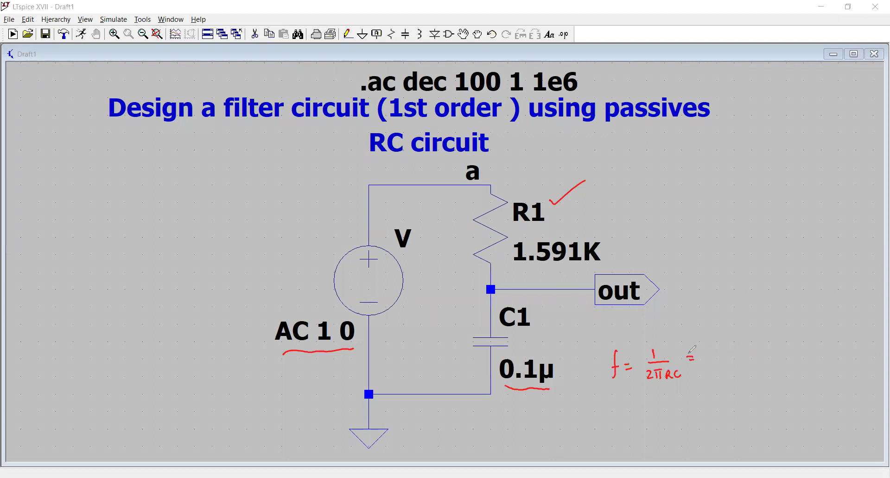
- Continue the formula with an implication arrow and write "for C = 0.1 µF, f =" after it
mouse_move(692, 353)
mouse_down()
mouse_move(693, 365)
mouse_move(723, 358)
mouse_up()
drag(729, 352, 737, 352)
drag(730, 356, 737, 356)
drag(717, 328, 716, 342)
drag(721, 336, 721, 341)
mouse_move(725, 341)
mouse_down()
mouse_move(731, 335)
mouse_move(758, 356)
mouse_move(781, 347)
mouse_move(777, 360)
mouse_move(804, 346)
mouse_move(788, 363)
mouse_move(807, 352)
mouse_up()
click(755, 354)
drag(812, 353, 819, 351)
drag(813, 357, 814, 368)
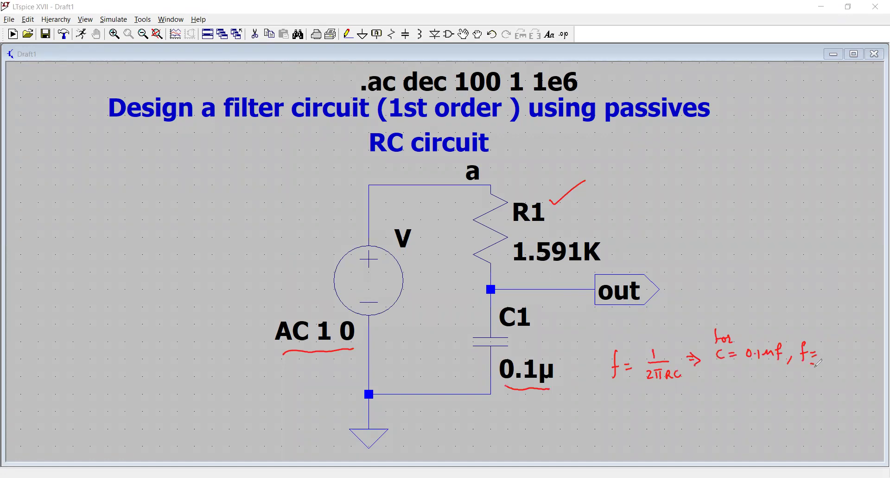
- Add the cutoff subscript c to the frequency symbol and complete the condition with 1 kHz
drag(625, 376, 623, 383)
drag(829, 346, 829, 350)
drag(836, 345, 836, 352)
drag(843, 346, 852, 354)
drag(855, 349, 862, 356)
drag(866, 356, 867, 357)
- Write the resulting resistance R = 1.59 kΩ below the handwritten formula
drag(685, 394, 692, 404)
drag(698, 398, 705, 398)
drag(698, 403, 724, 403)
drag(729, 400, 729, 400)
mouse_move(738, 395)
mouse_down()
mouse_move(738, 403)
mouse_move(765, 397)
mouse_up()
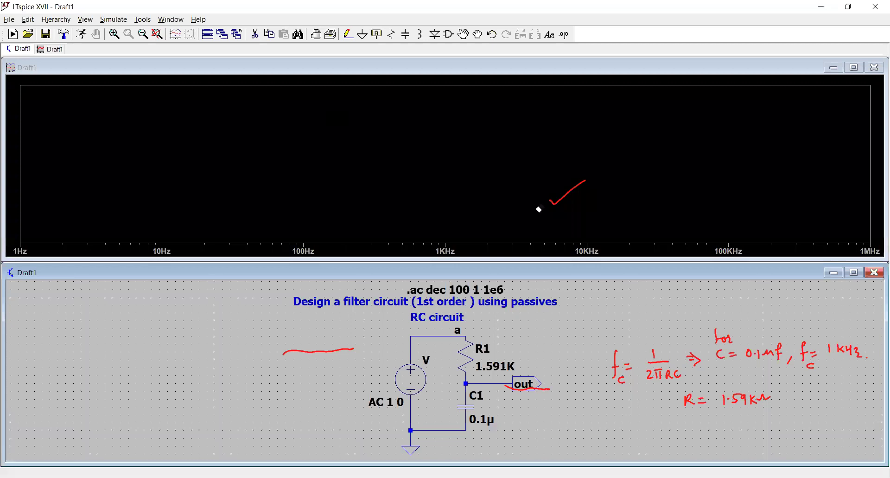
- Erase the red tick over the plot area and plot the voltage of the out node
drag(557, 207, 571, 195)
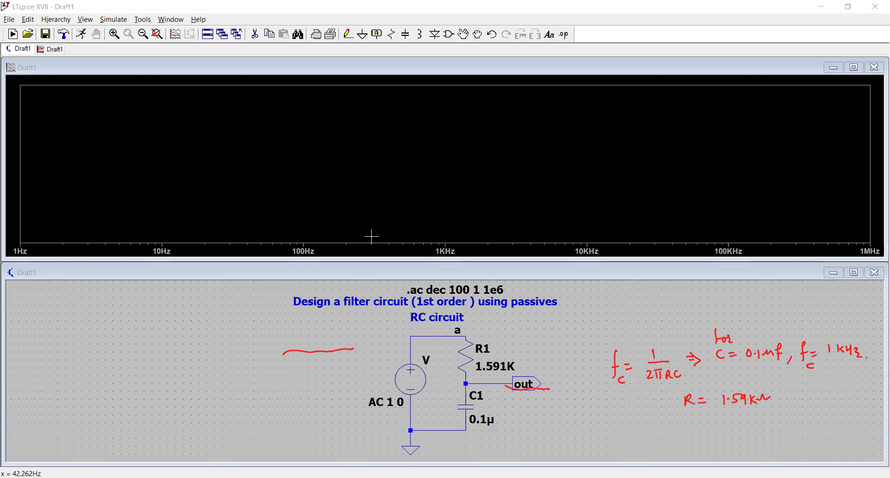
click(491, 383)
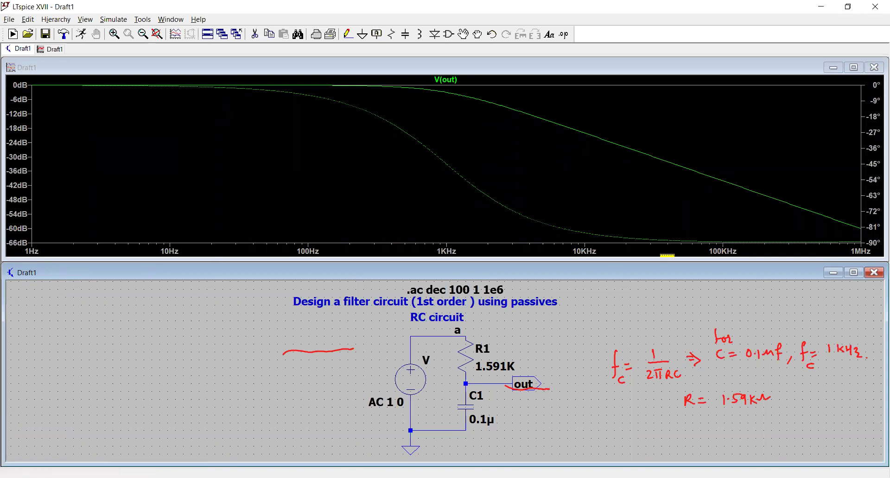
- Check the magnitude axis range and tick values, then set the magnitude representation to Linear
right_click(21, 99)
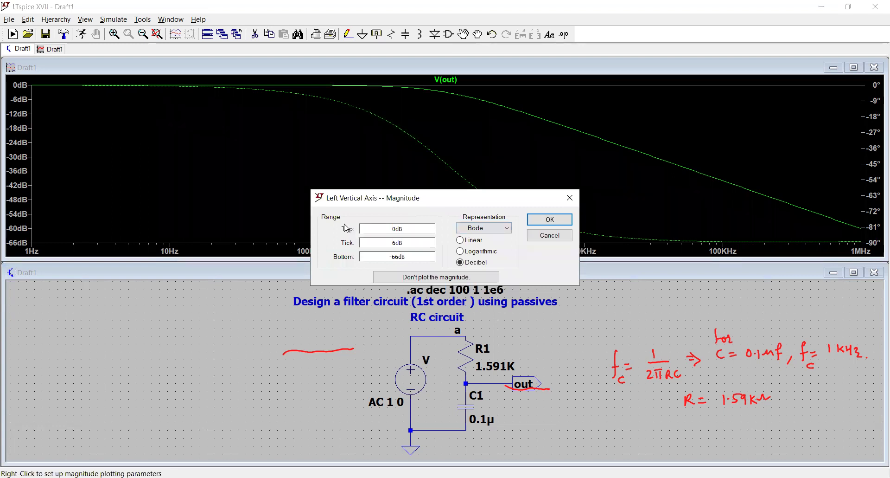
double_click(406, 231)
double_click(414, 254)
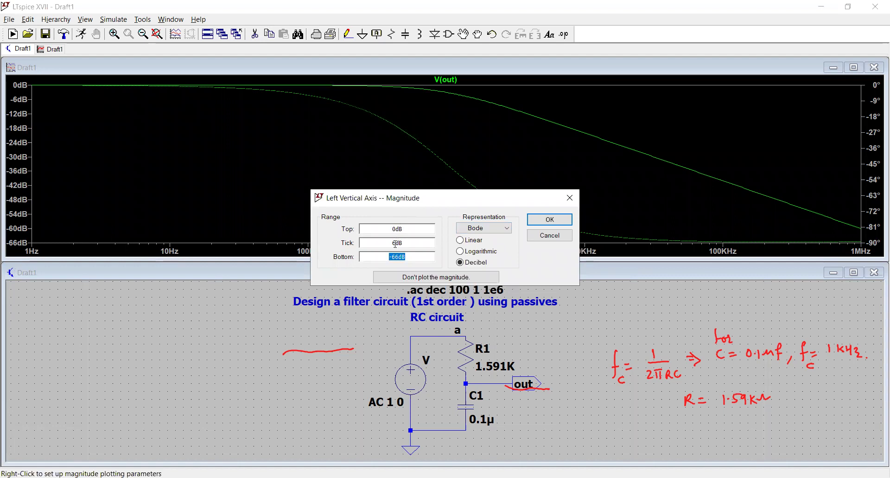
click(390, 243)
key(shift+Right)
click(471, 240)
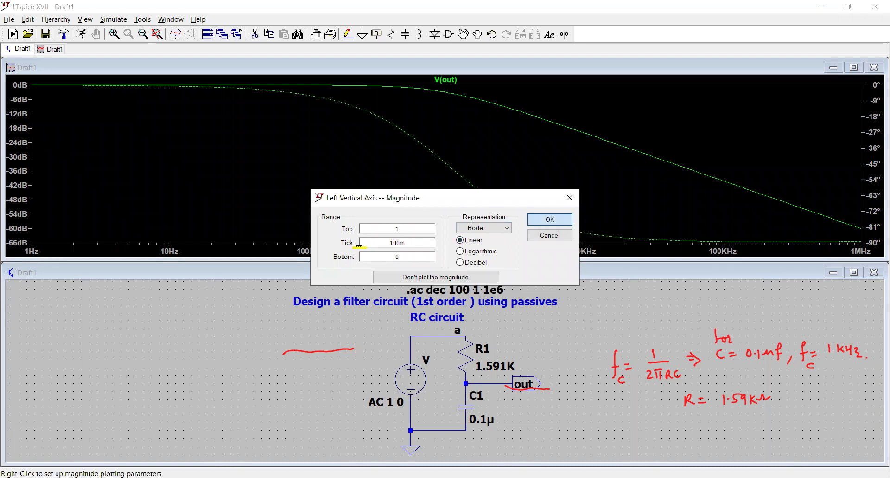
key(Return)
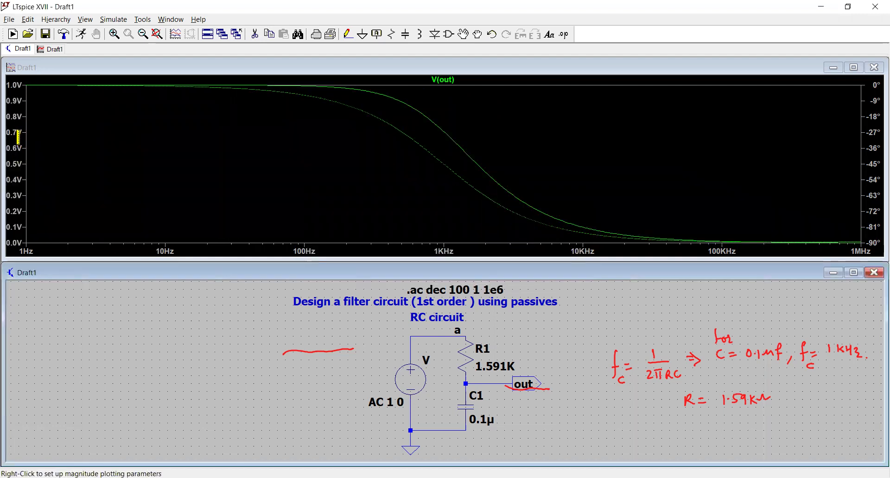
- Set the magnitude axis representation to Decibel and turn off plotting of the magnitude
right_click(457, 214)
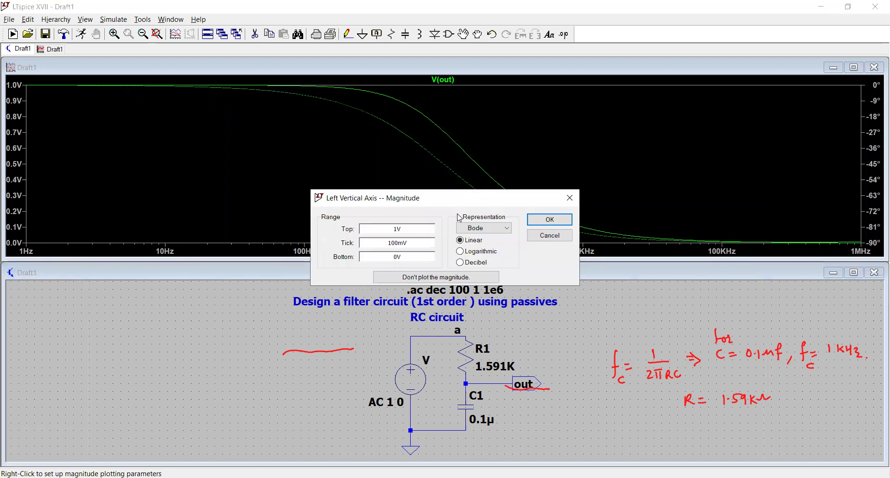
click(482, 261)
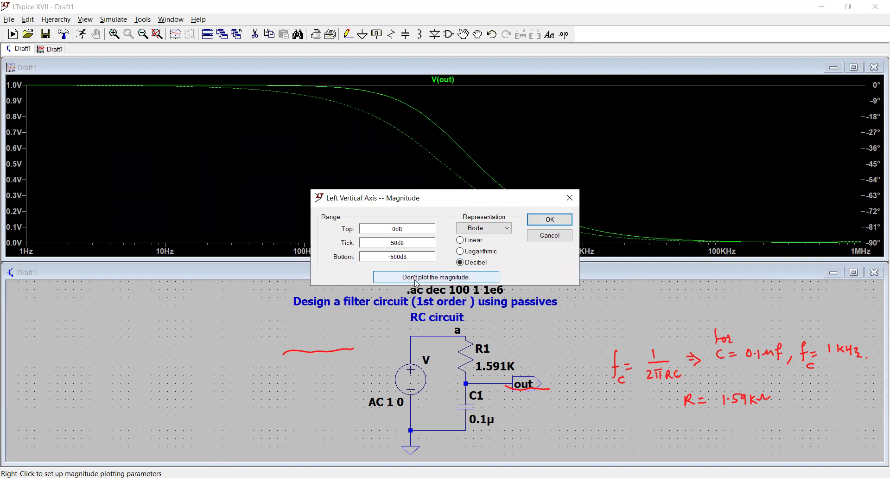
click(463, 277)
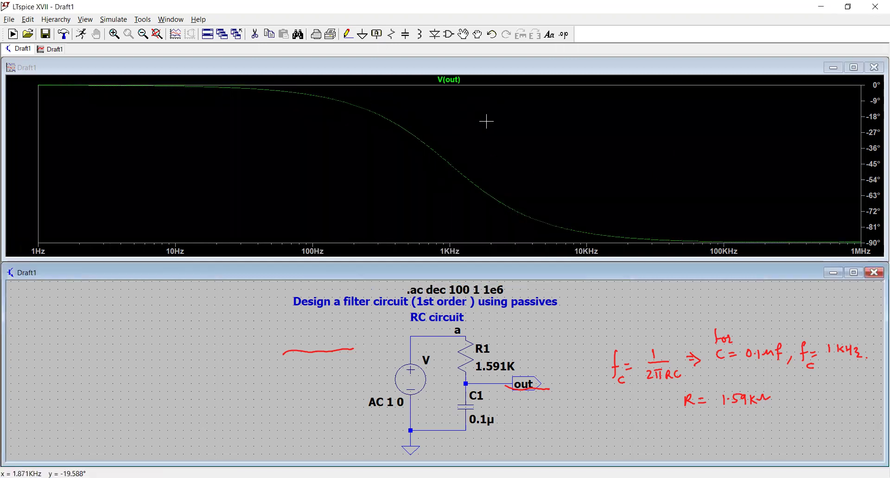
- Check the phase axis settings without changing them, then restore the magnitude plot in Decibel with a 0 dB to -66 dB range
right_click(873, 165)
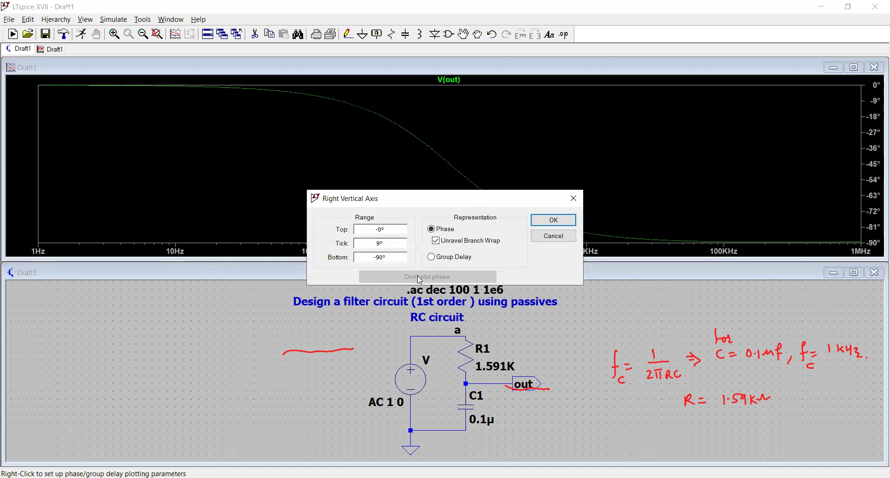
click(554, 235)
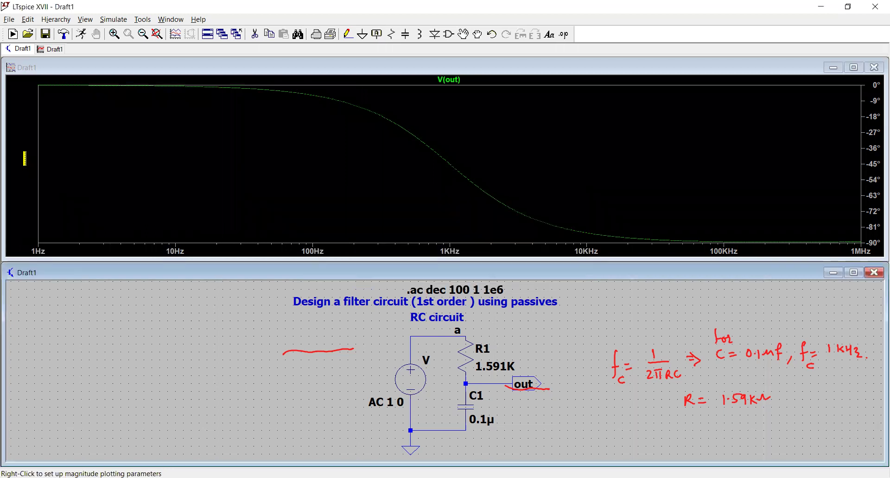
right_click(24, 158)
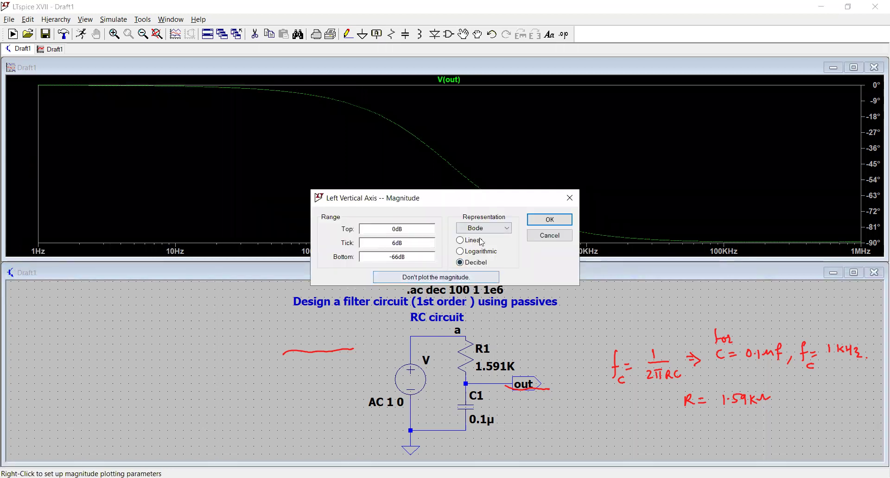
click(552, 224)
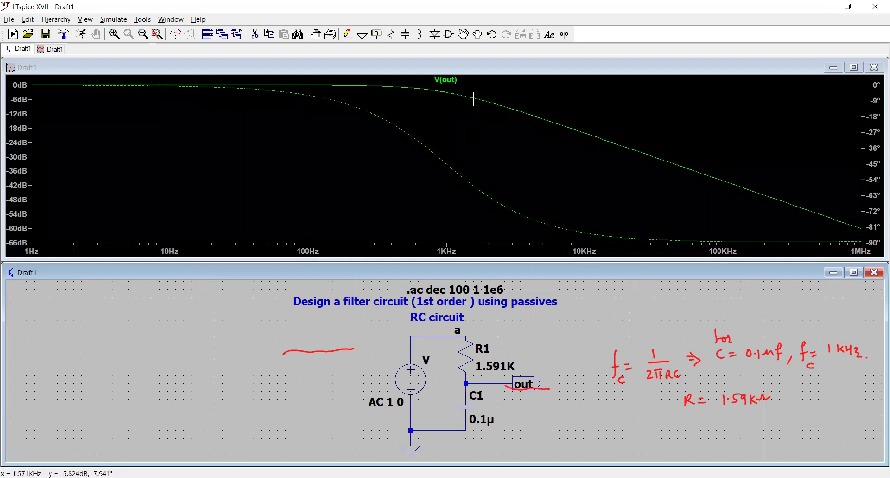
- Attach the 1st cursor to the V(out) trace and move its readout window to the empty area beside the voltage source
right_click(449, 81)
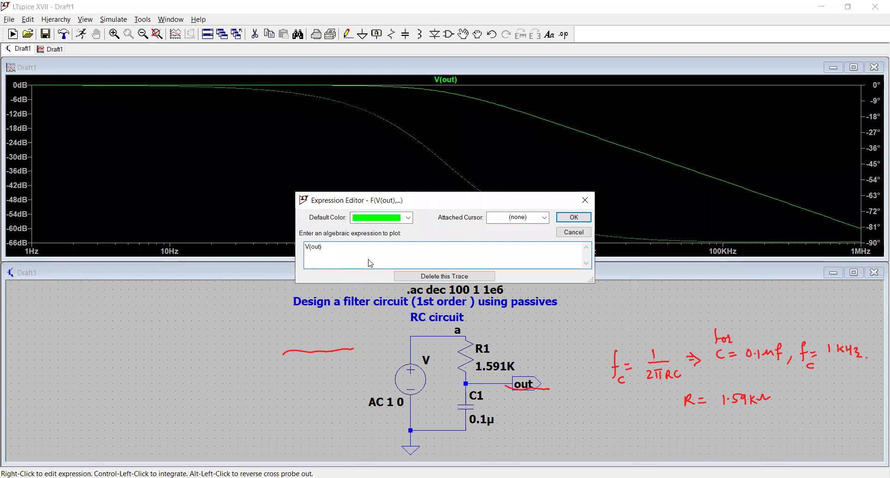
click(546, 218)
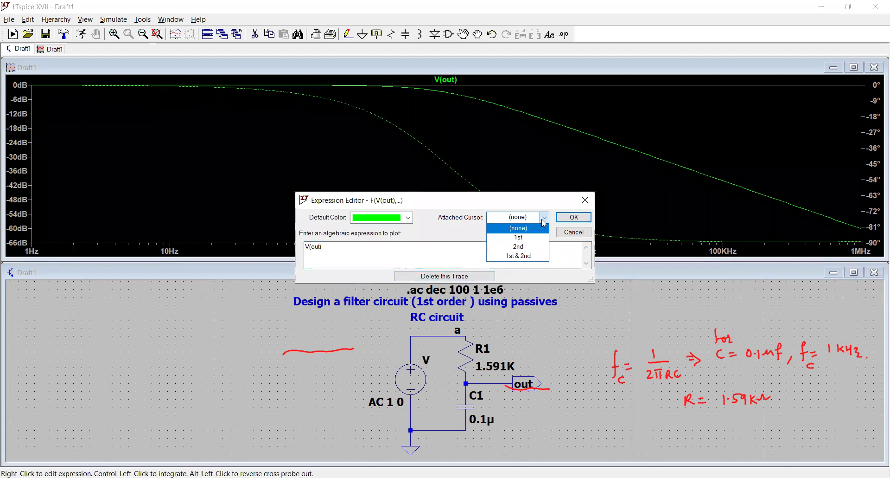
click(519, 237)
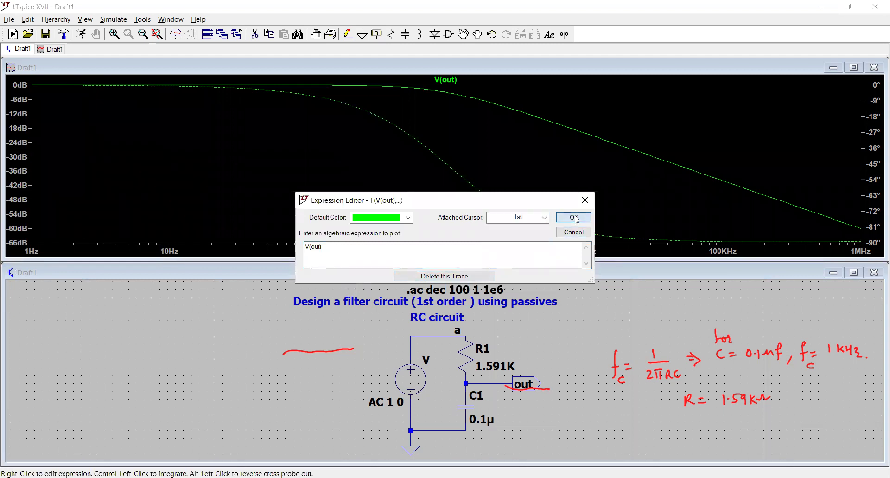
click(574, 217)
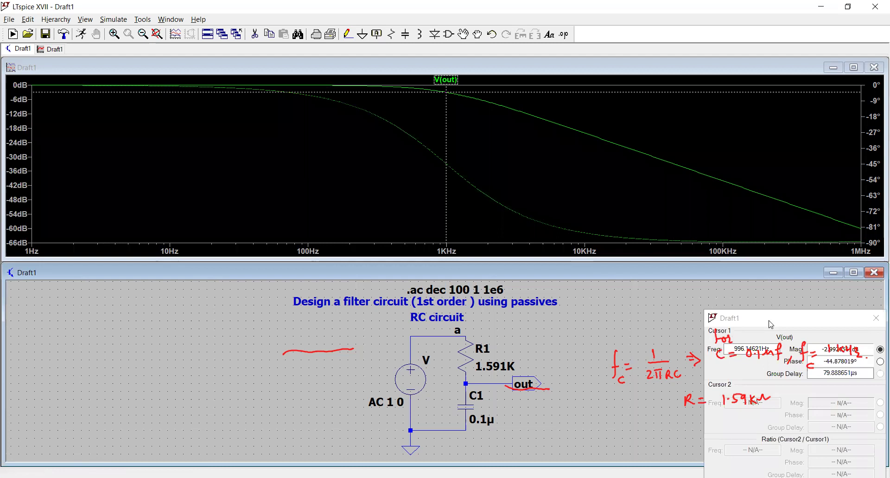
drag(771, 323, 90, 302)
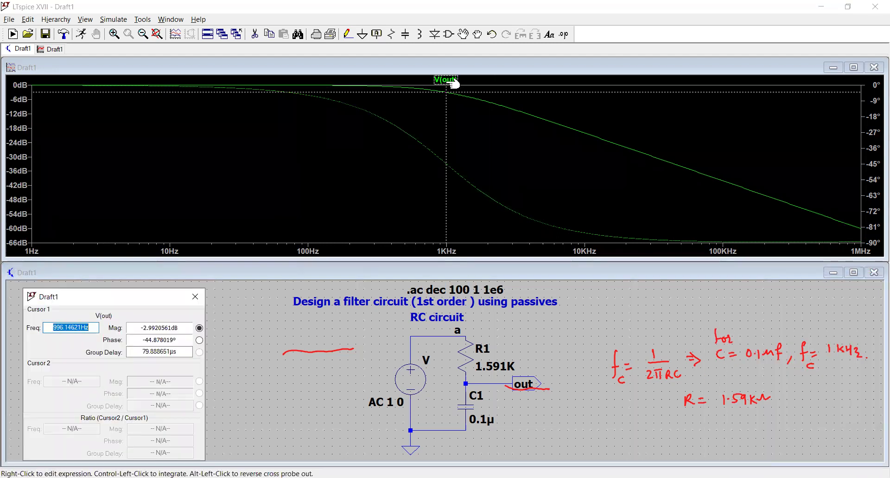
- Try comparing V(out) at two frequencies with a second cursor, then remove the cursors
click(450, 82)
click(453, 83)
click(452, 81)
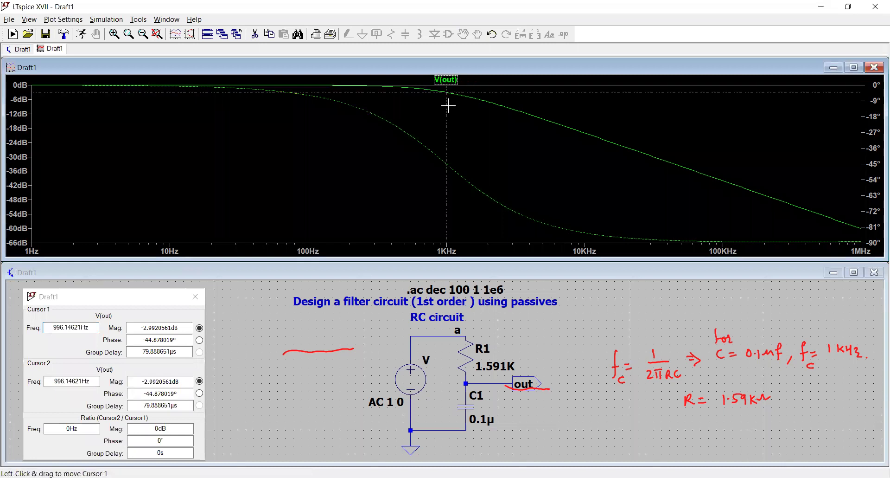
drag(446, 107, 424, 112)
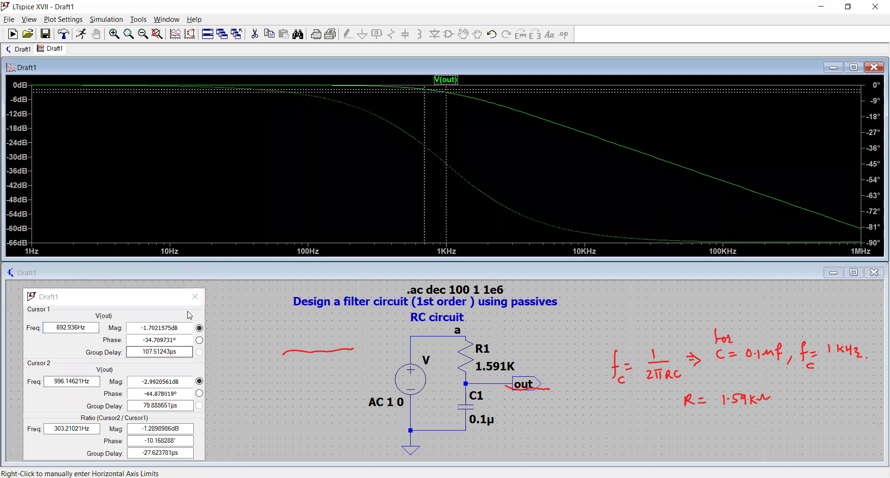
click(195, 296)
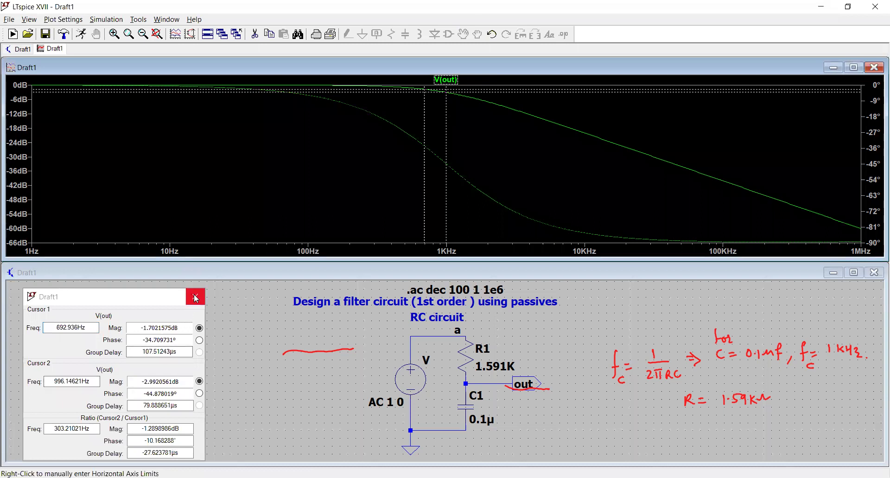
- Attach the 1st cursor to V(out) again and place it at about 1.04 kHz, near the -3 dB point
right_click(451, 84)
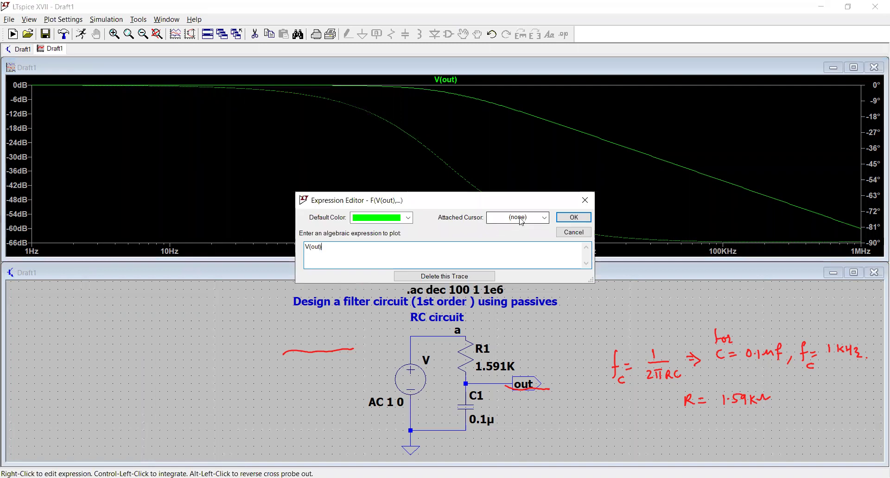
click(517, 217)
click(509, 237)
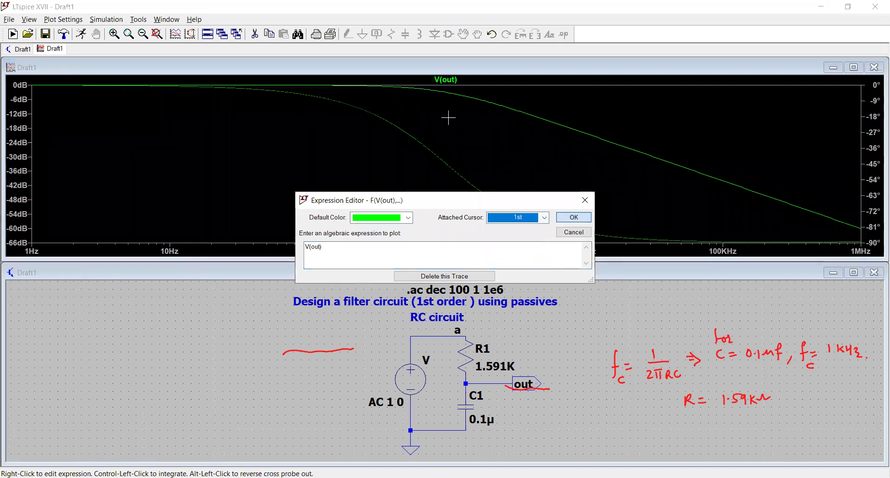
key(Return)
drag(447, 119, 451, 93)
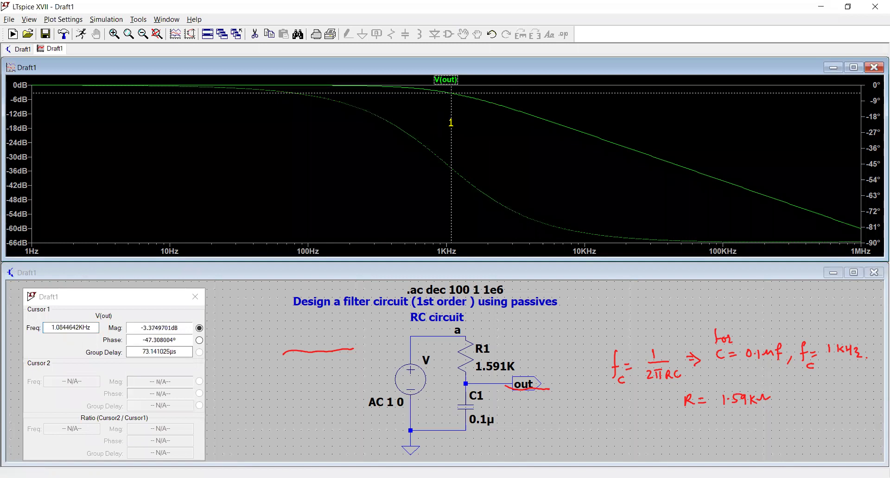
drag(451, 92, 449, 93)
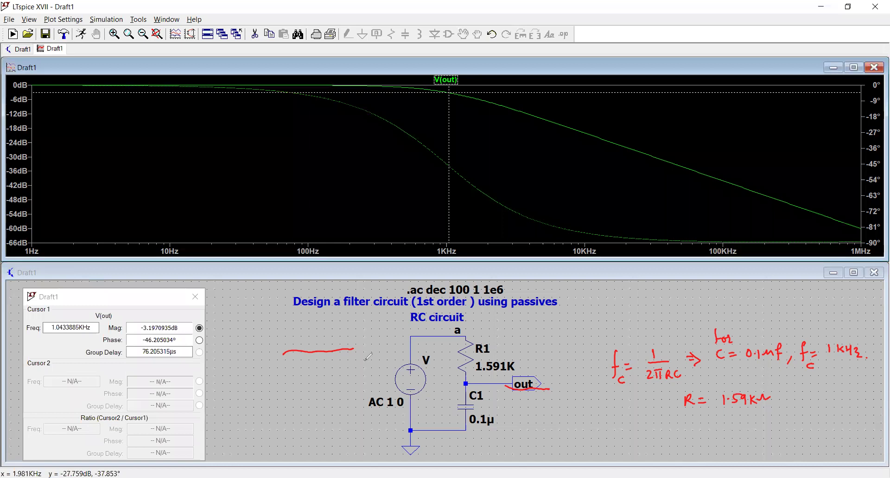
- Mark the cursor's frequency, magnitude and phase readouts and the formula's fc symbol in red, and switch cursor 1 to follow the phase curve
drag(118, 317, 131, 309)
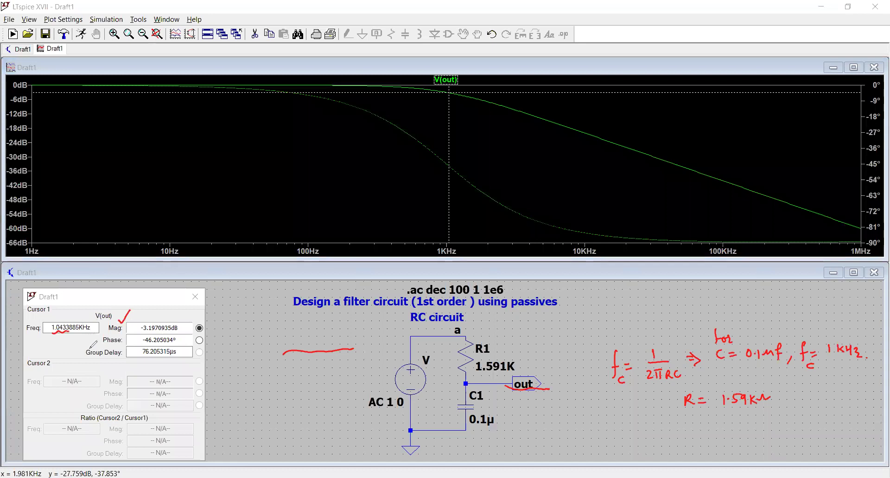
drag(611, 391, 628, 395)
drag(627, 390, 625, 396)
drag(128, 339, 143, 333)
click(200, 340)
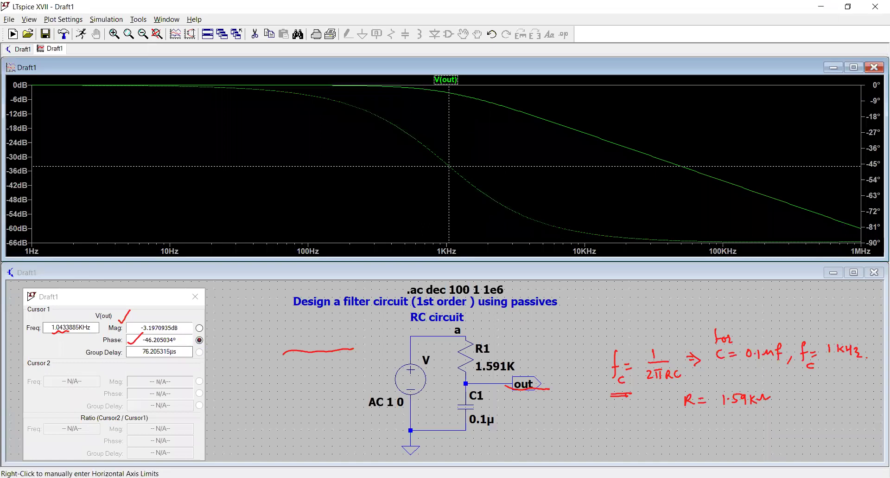
- Handwrite "single-pole filter" on the plot and mark the cutoff point with an arrow and an underlined "≈ 1kHz"
drag(571, 111, 684, 110)
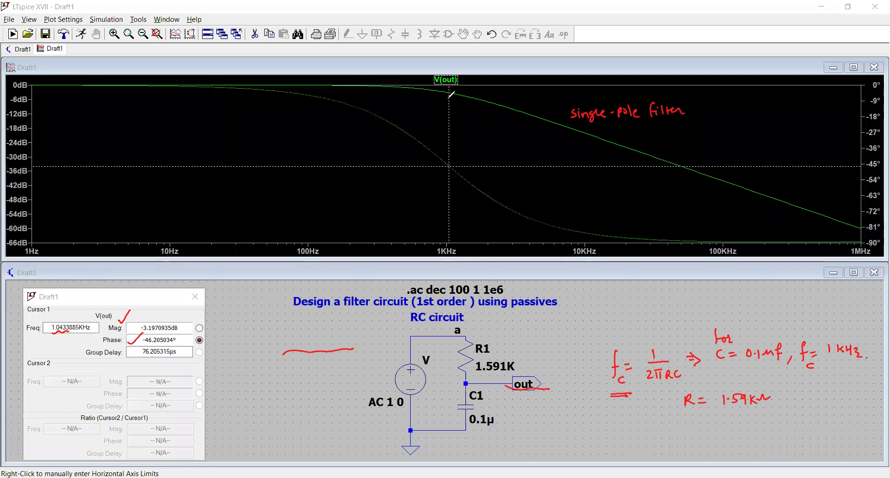
mouse_move(433, 108)
mouse_down()
mouse_move(464, 101)
mouse_move(455, 112)
mouse_move(497, 119)
mouse_up()
click(466, 106)
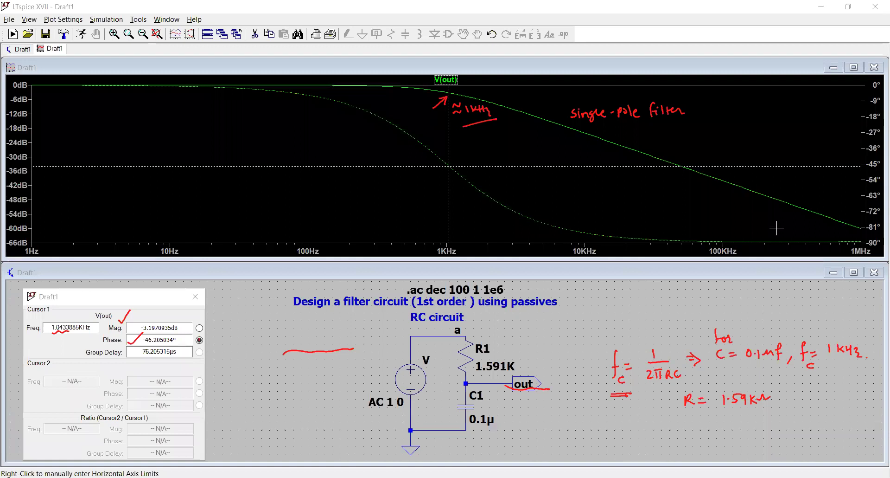
- Turn off plotting of the phase for the V(out) response
click(875, 163)
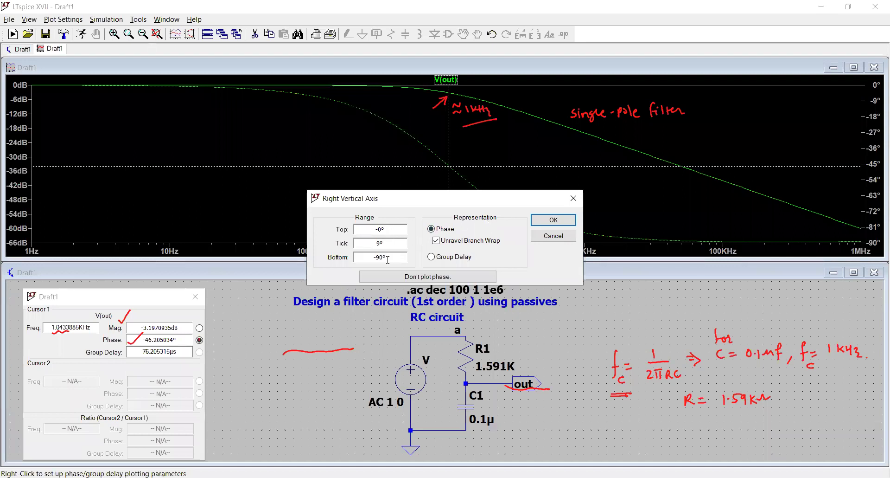
click(423, 278)
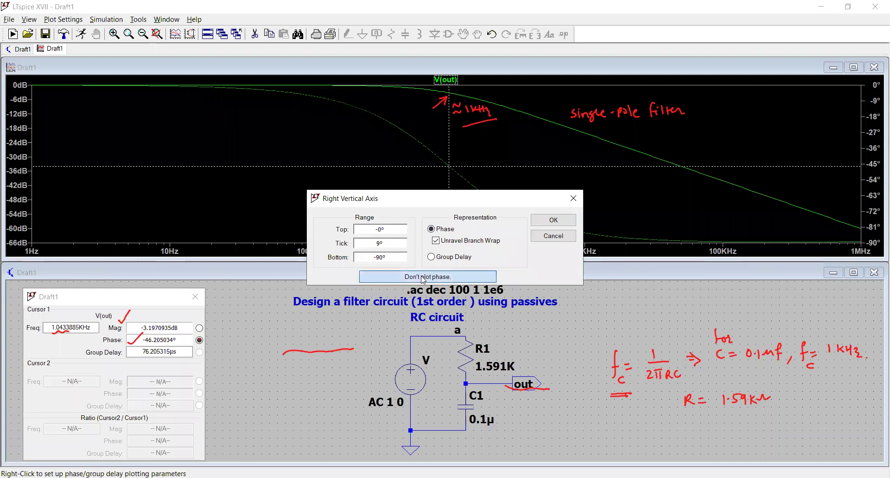